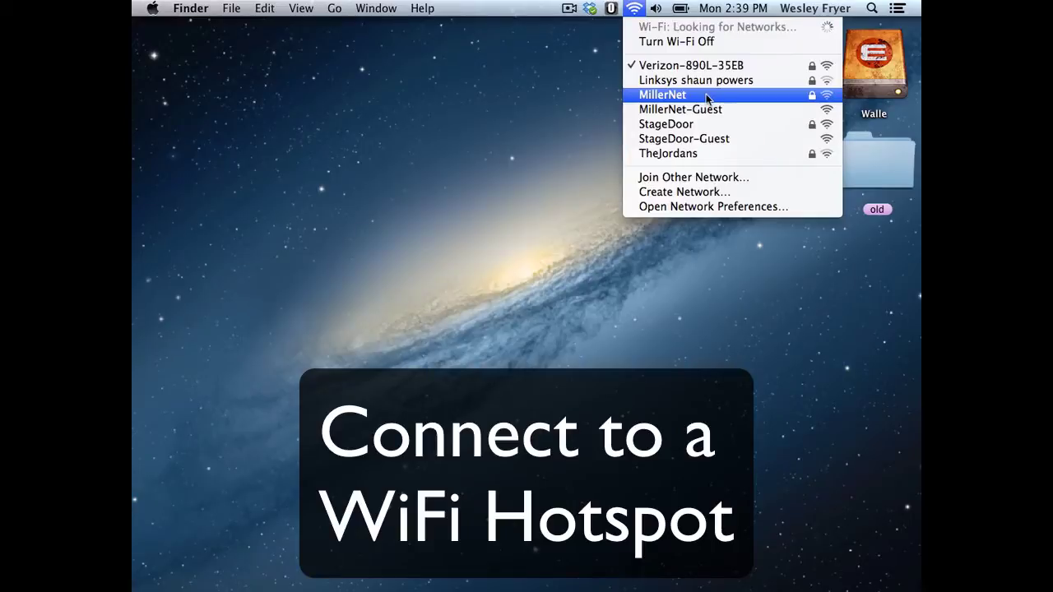
Step: Pick MillerNet from the Wi-Fi menu, close the network list, and bring up the Apple menu
{"action": "left_click", "coordinate": [707, 97]}
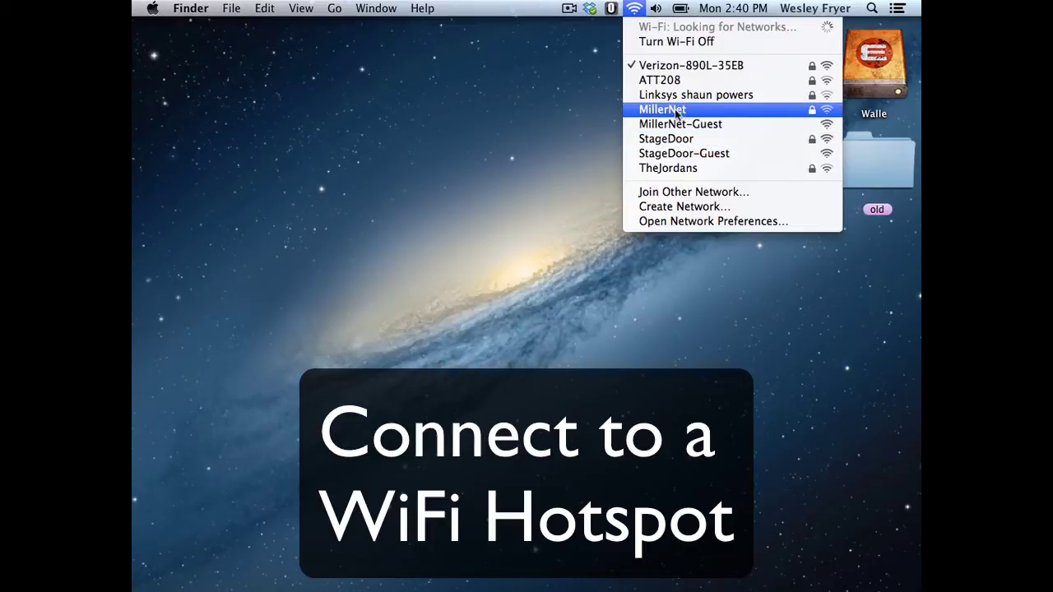
{"action": "left_click", "coordinate": [636, 7]}
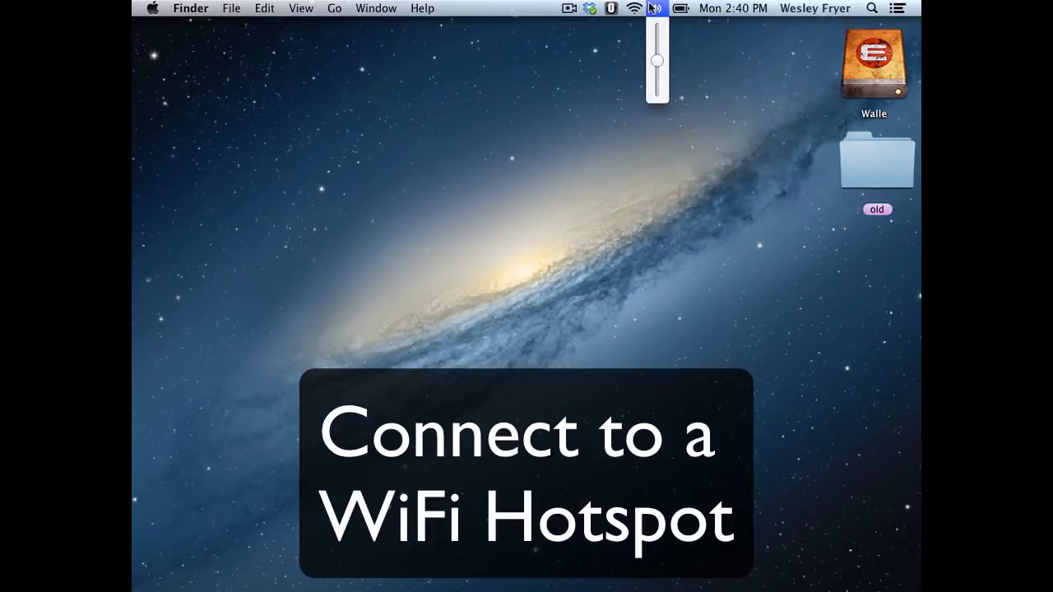
{"action": "left_click", "coordinate": [635, 7]}
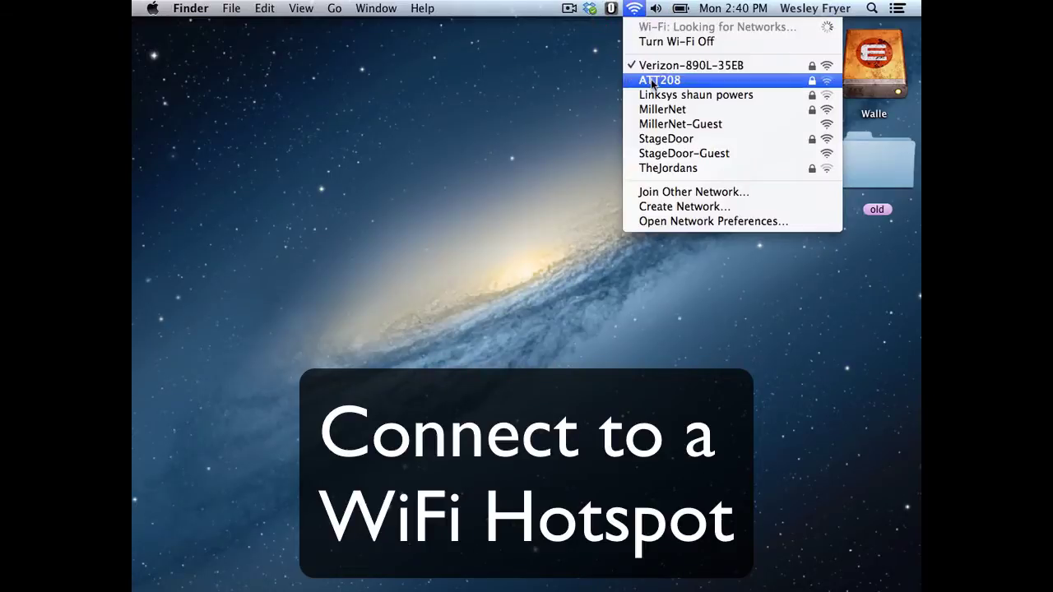
{"action": "left_click", "coordinate": [635, 7]}
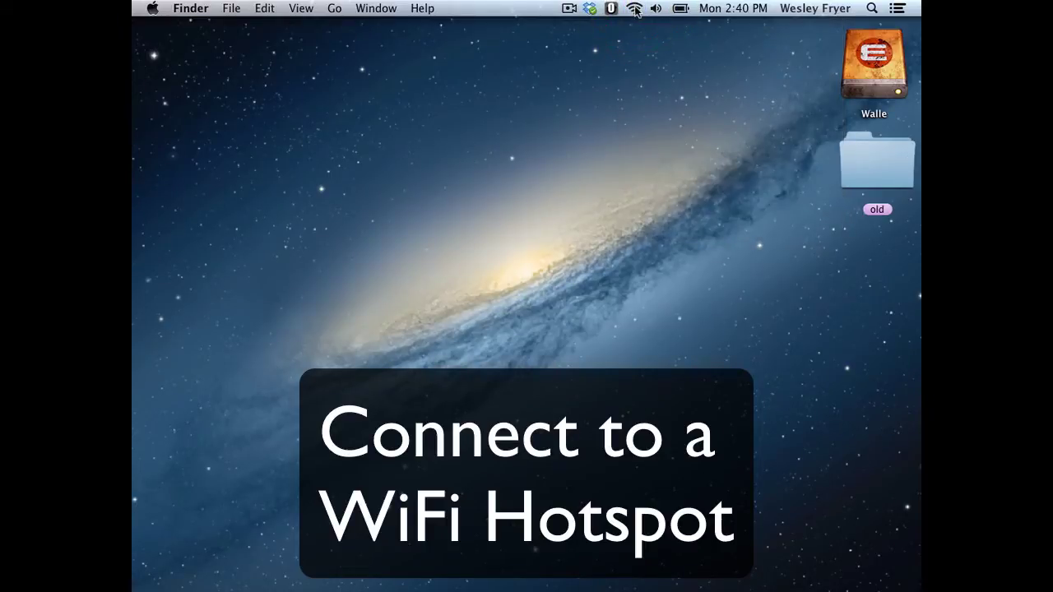
{"action": "left_click", "coordinate": [154, 10]}
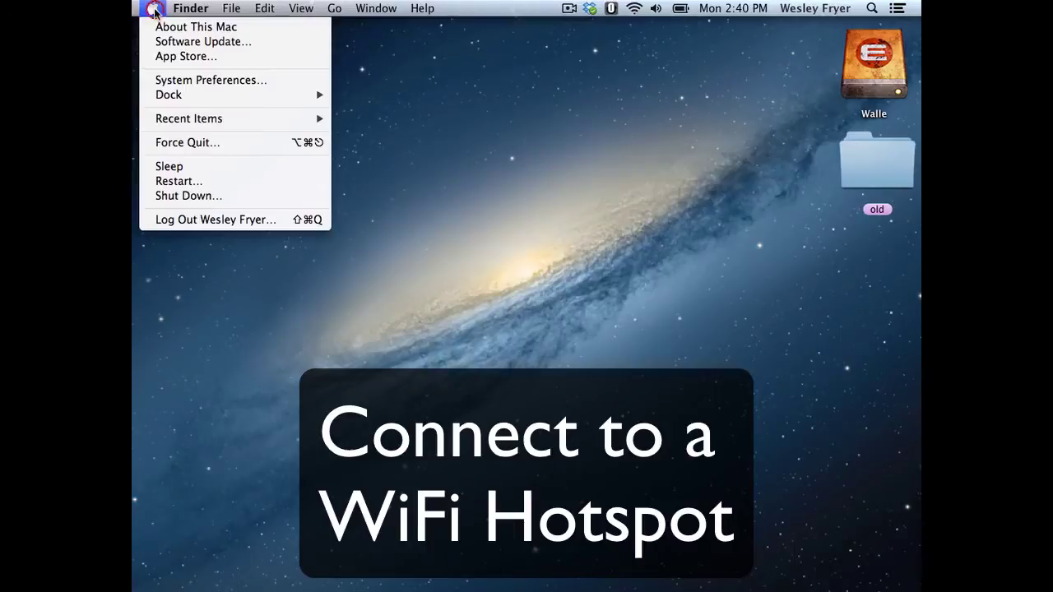
Step: Open System Preferences from the Apple menu and go to the Network pane
{"action": "left_click", "coordinate": [178, 82]}
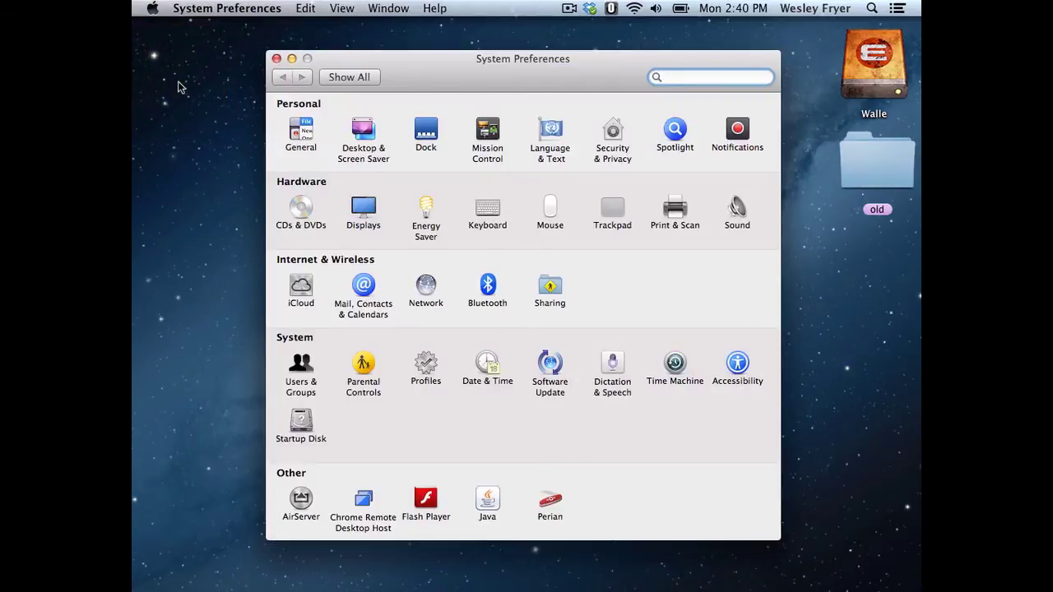
{"action": "left_click", "coordinate": [426, 288]}
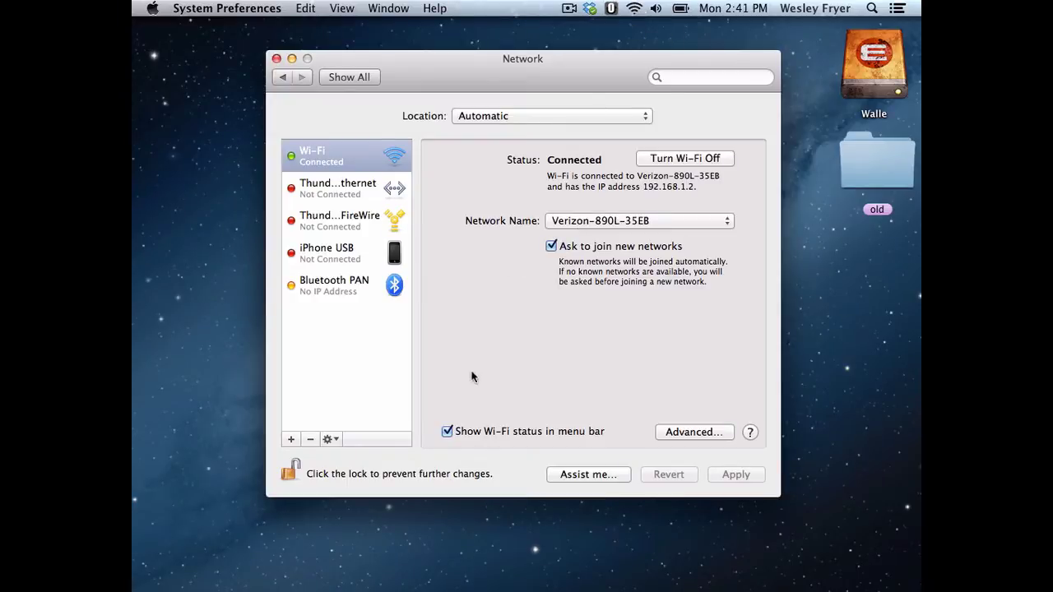
Step: Toggle 'Show Wi-Fi status in menu bar' off and back on, then list nearby Wi-Fi networks
{"action": "left_click", "coordinate": [447, 432]}
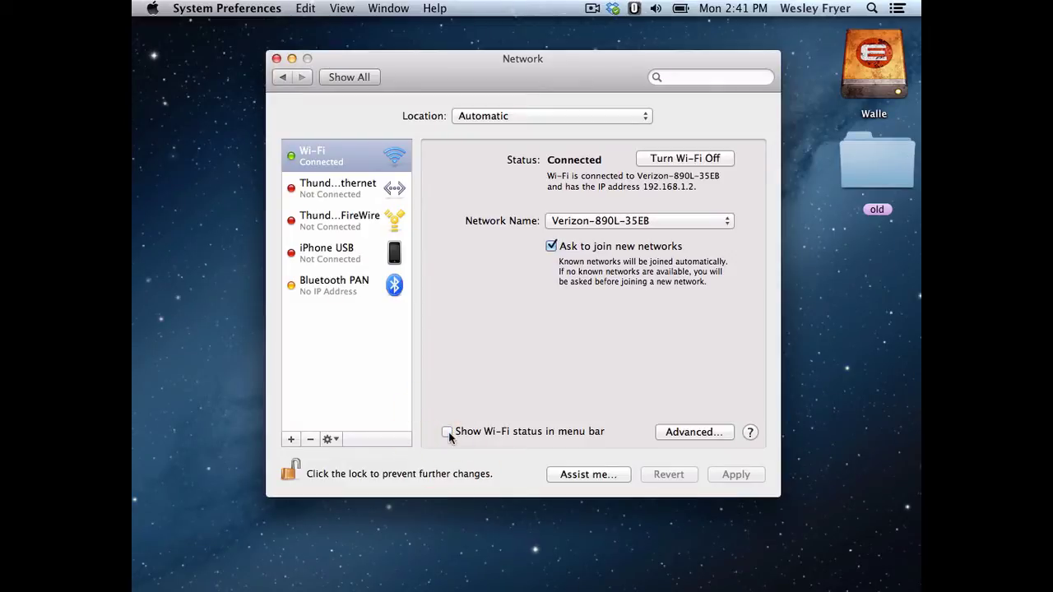
{"action": "left_click", "coordinate": [448, 432]}
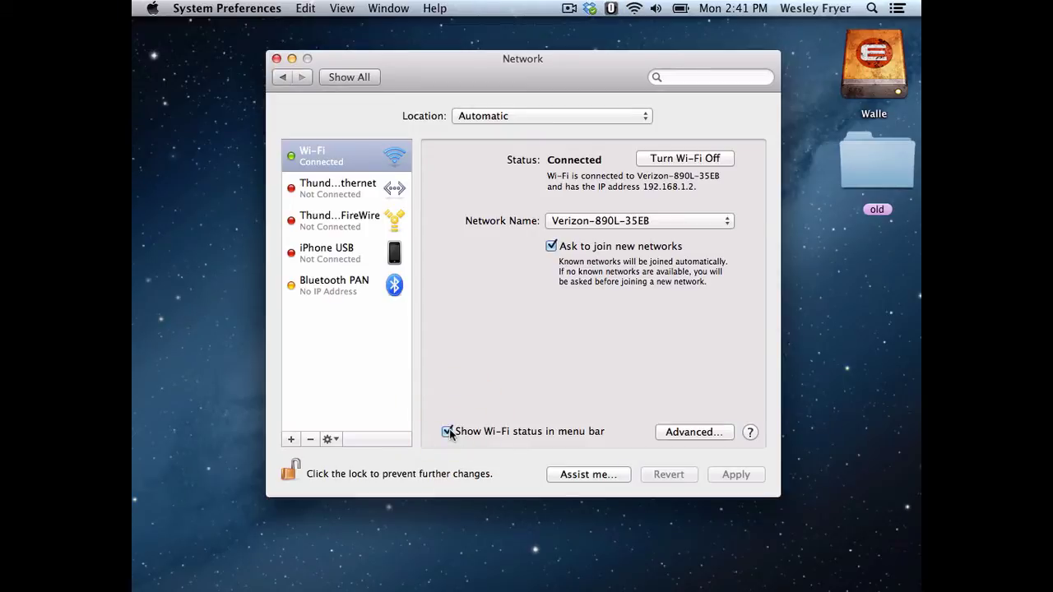
{"action": "left_click", "coordinate": [634, 7]}
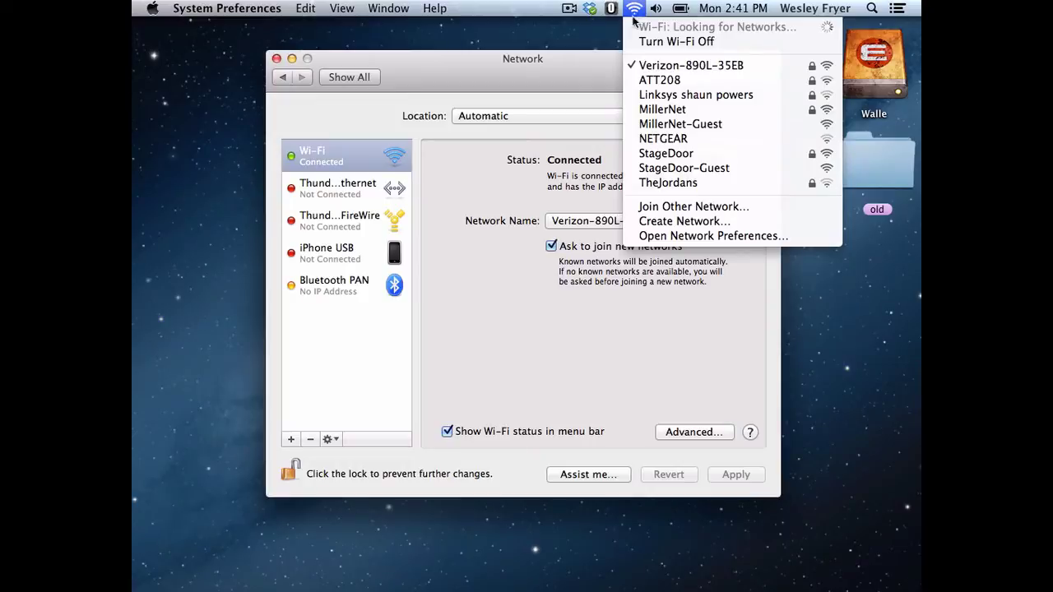
Step: Try joining StageDoor with a WPA2 password shown in plain text, then cancel after it fails
{"action": "left_click", "coordinate": [680, 155]}
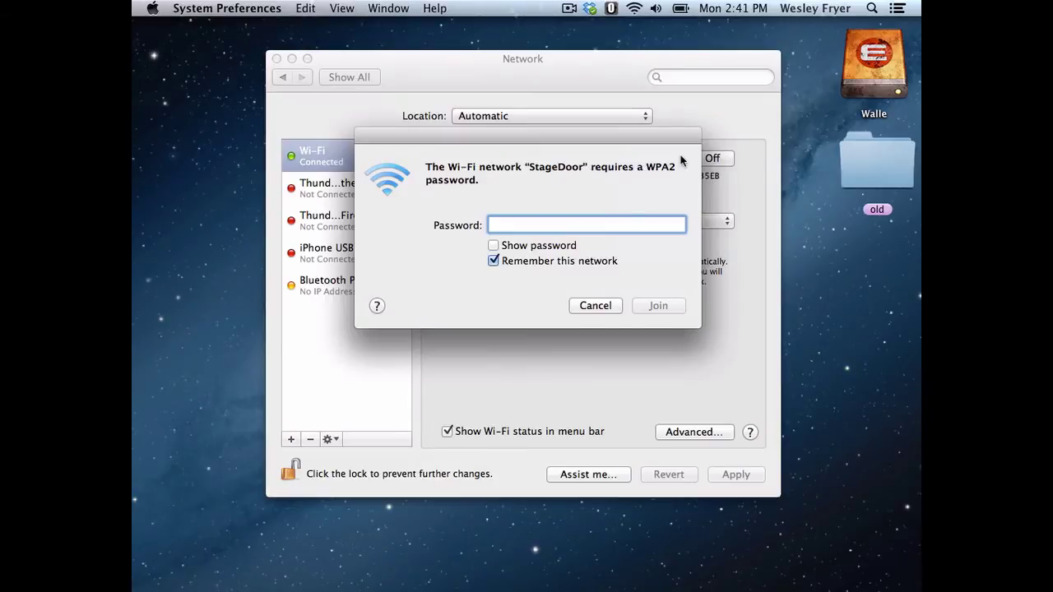
{"action": "left_click", "coordinate": [517, 226]}
{"action": "type", "text": "•"}
{"action": "left_click", "coordinate": [494, 246]}
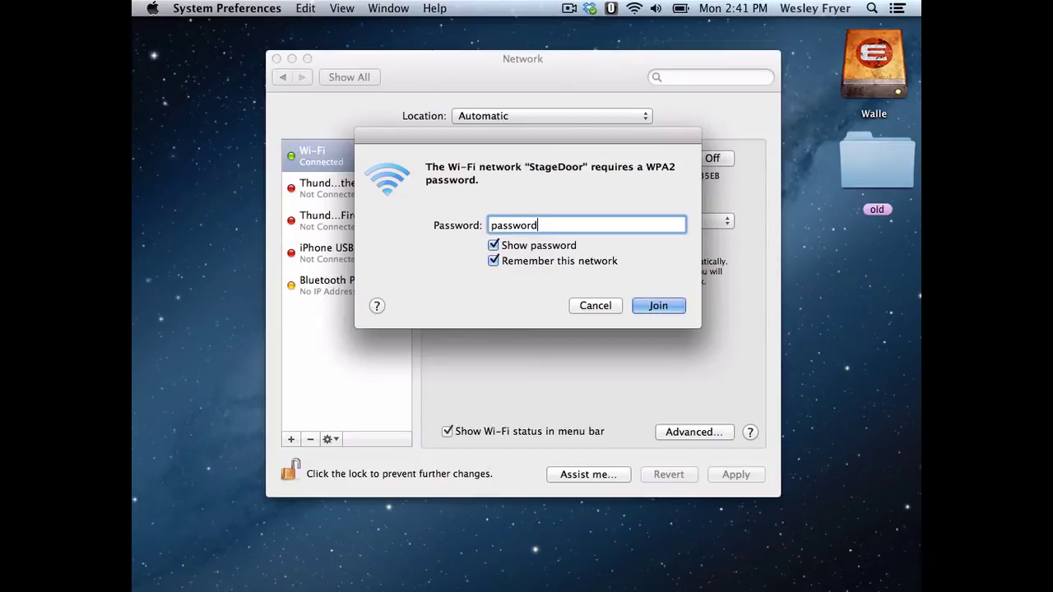
{"action": "left_click", "coordinate": [659, 306]}
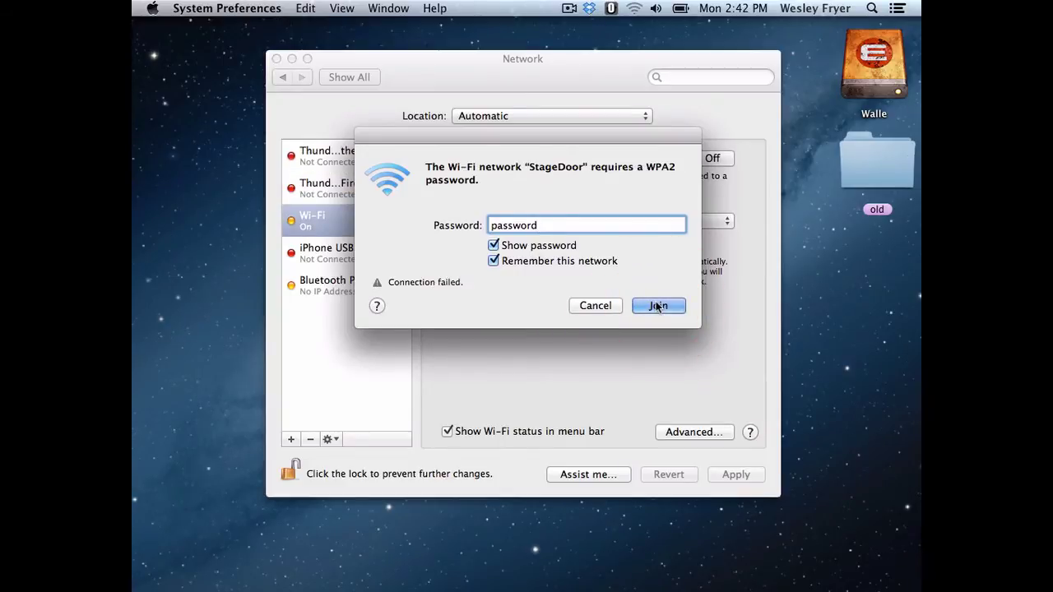
{"action": "left_click", "coordinate": [595, 305]}
{"action": "left_click", "coordinate": [634, 8]}
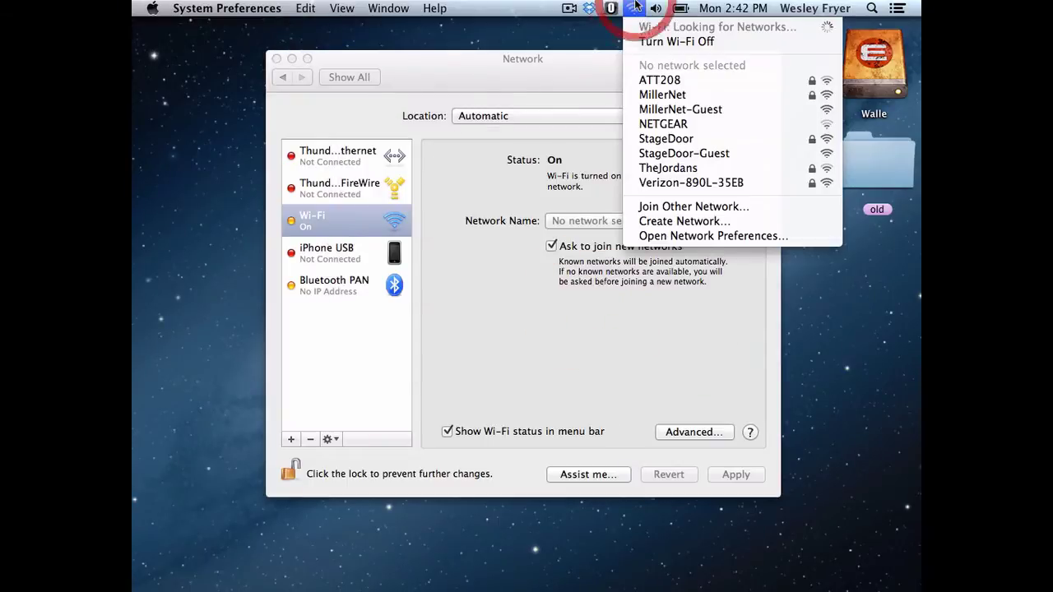
Step: Attempt StageDoor-Guest, acknowledge the timeout alert, and close the Wi-Fi menu without choosing a network
{"action": "left_click", "coordinate": [663, 153]}
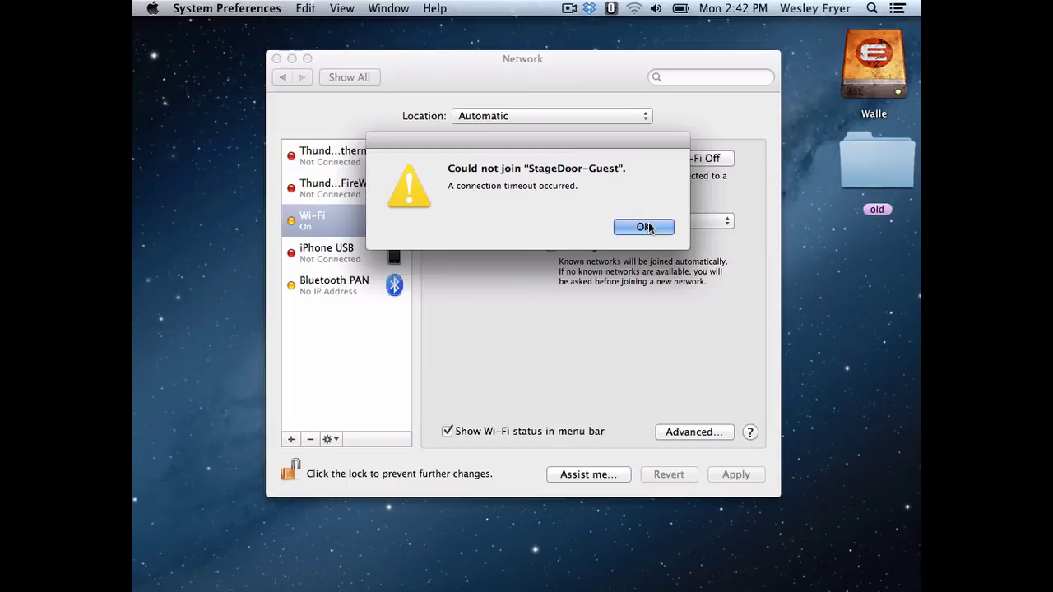
{"action": "left_click", "coordinate": [647, 227]}
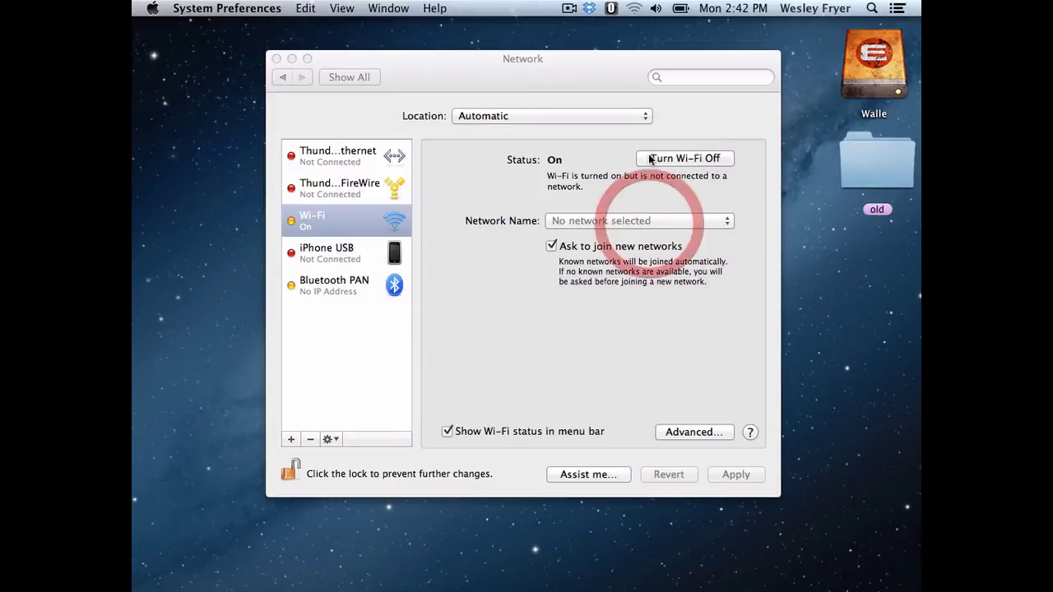
{"action": "left_click", "coordinate": [633, 7]}
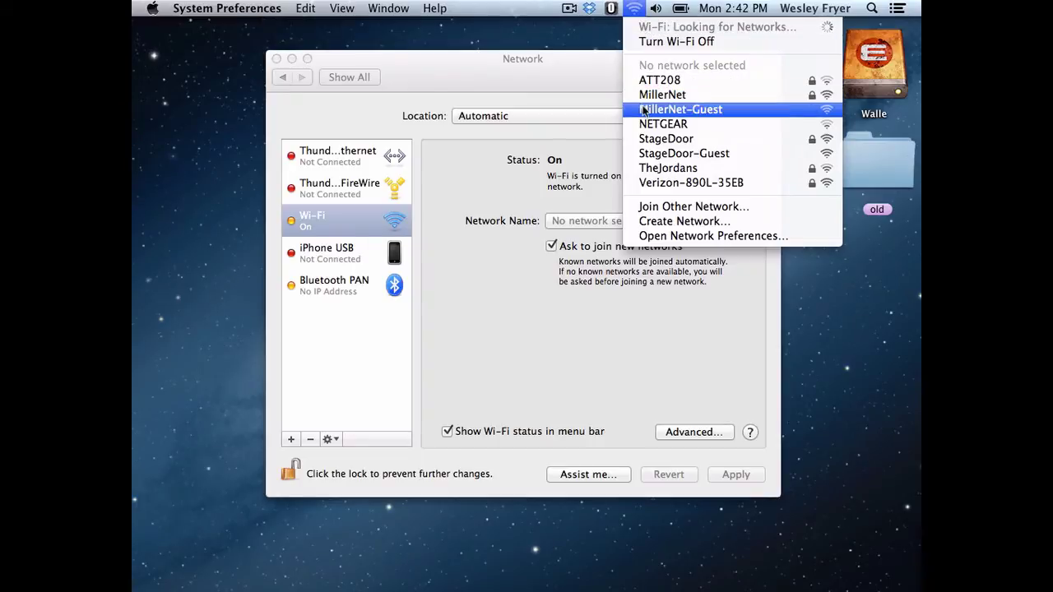
{"action": "left_click", "coordinate": [481, 252]}
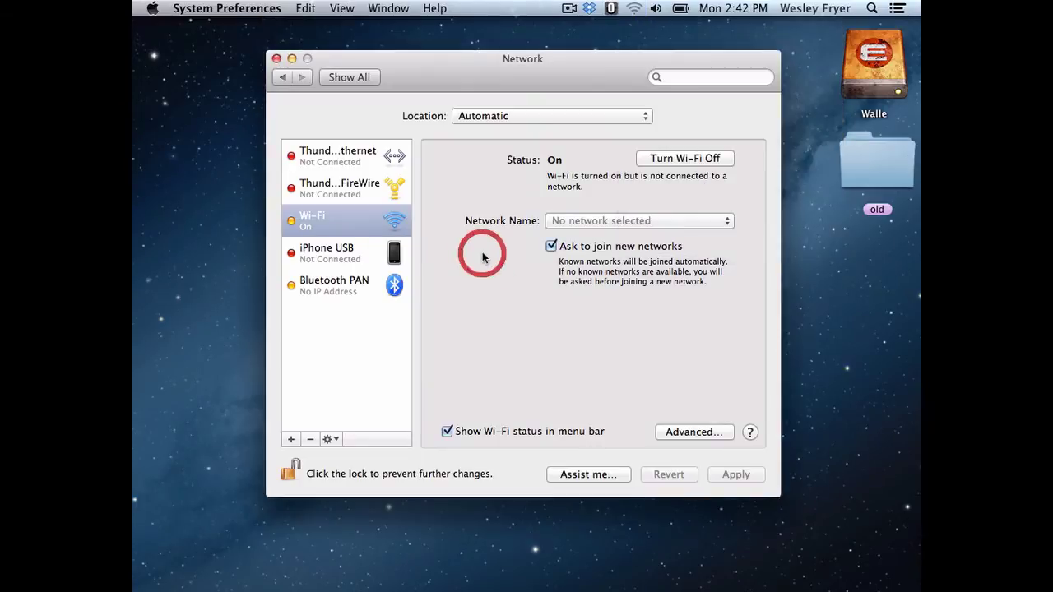
{"action": "left_click", "coordinate": [694, 435]}
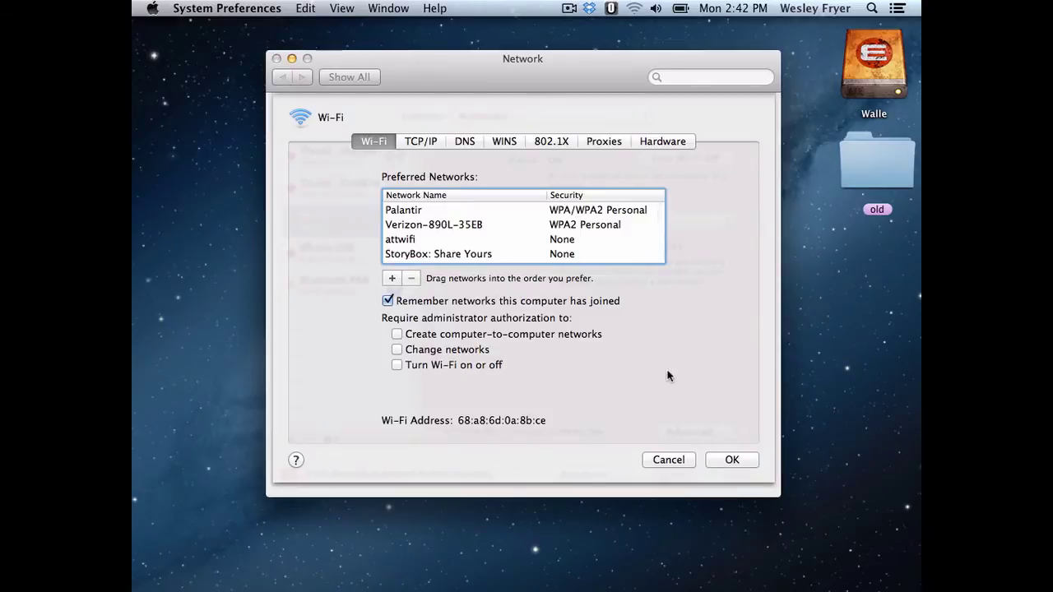
{"action": "scroll", "coordinate": [483, 239], "scroll_direction": "down", "scroll_amount": 10}
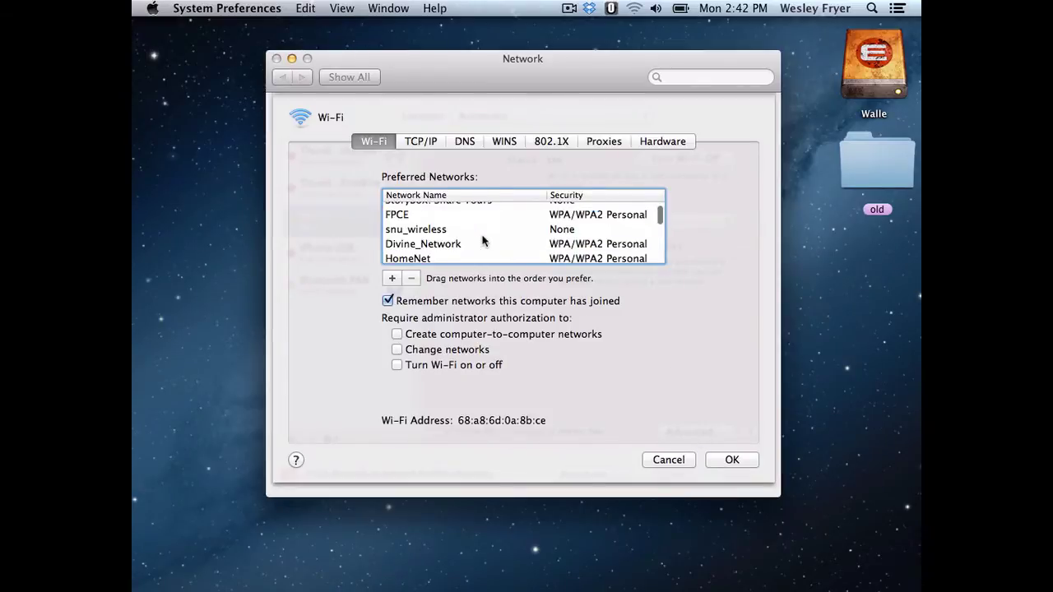
{"action": "scroll", "coordinate": [483, 239], "scroll_direction": "down", "scroll_amount": 10}
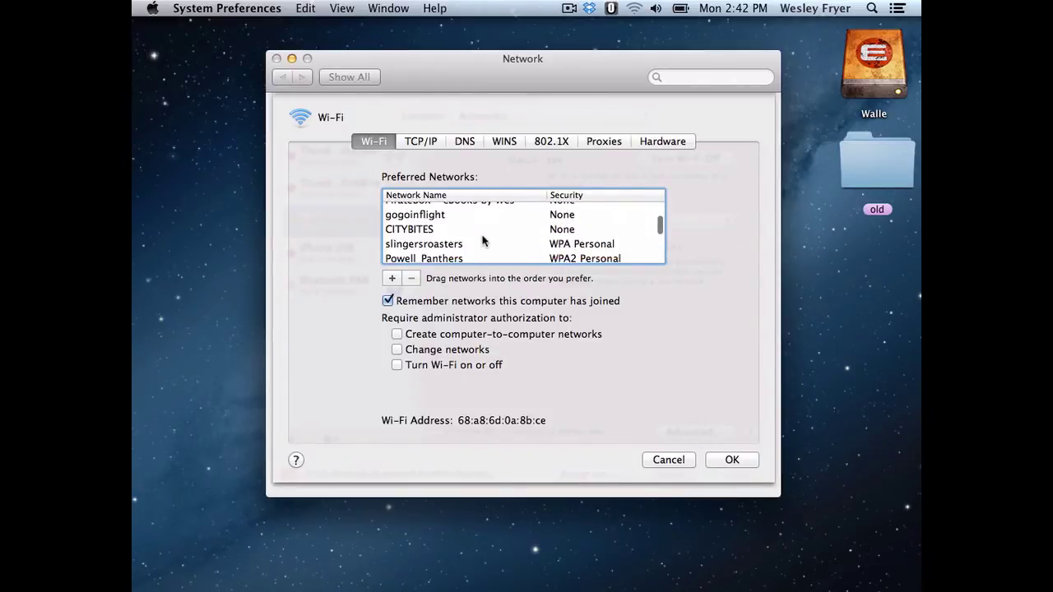
{"action": "scroll", "coordinate": [483, 240], "scroll_direction": "down", "scroll_amount": 10}
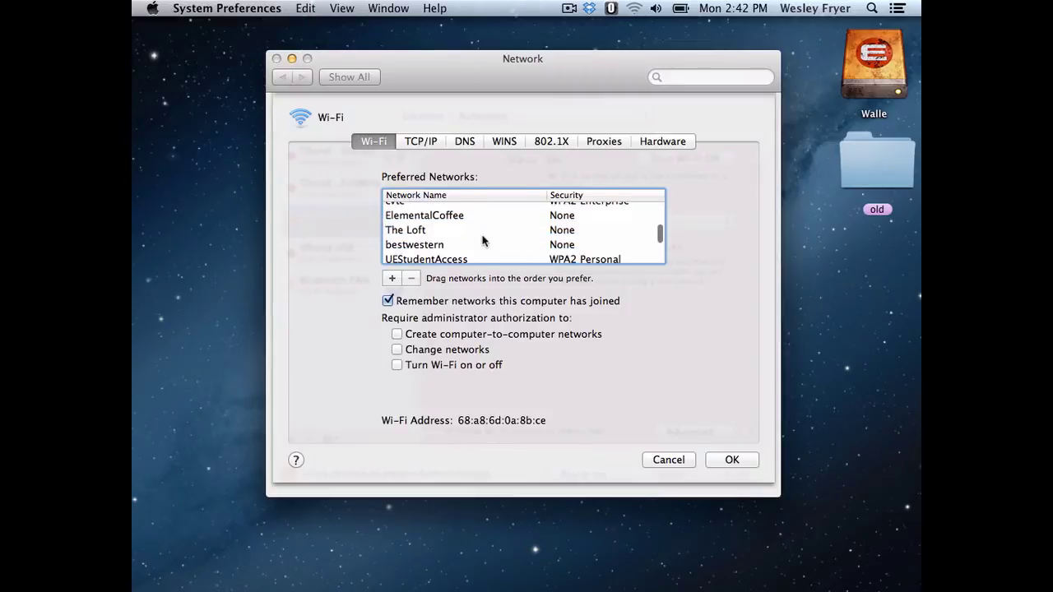
{"action": "scroll", "coordinate": [483, 239], "scroll_direction": "down", "scroll_amount": 10}
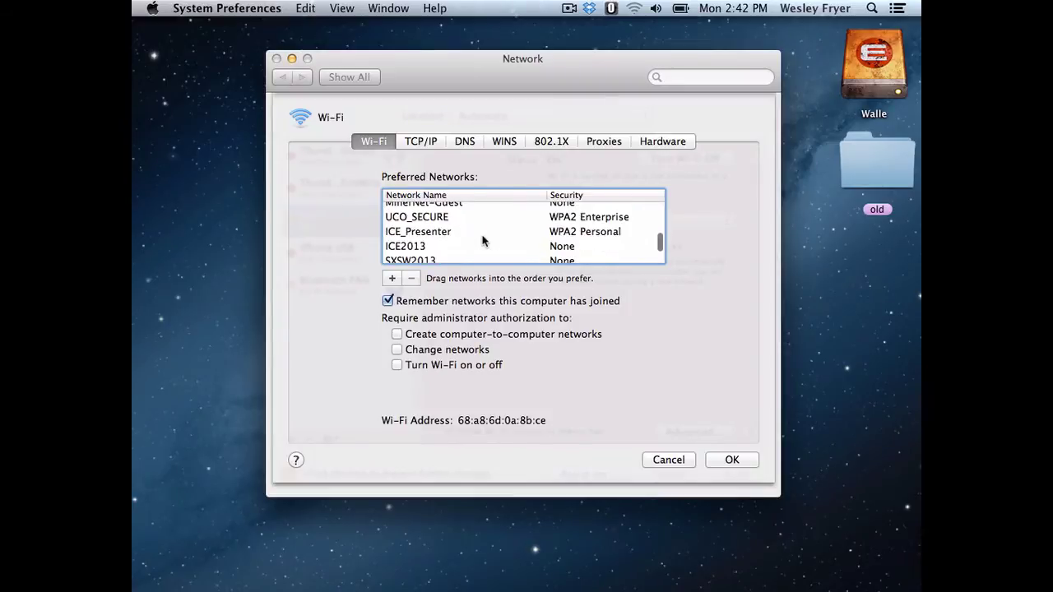
{"action": "scroll", "coordinate": [482, 239], "scroll_direction": "down", "scroll_amount": 10}
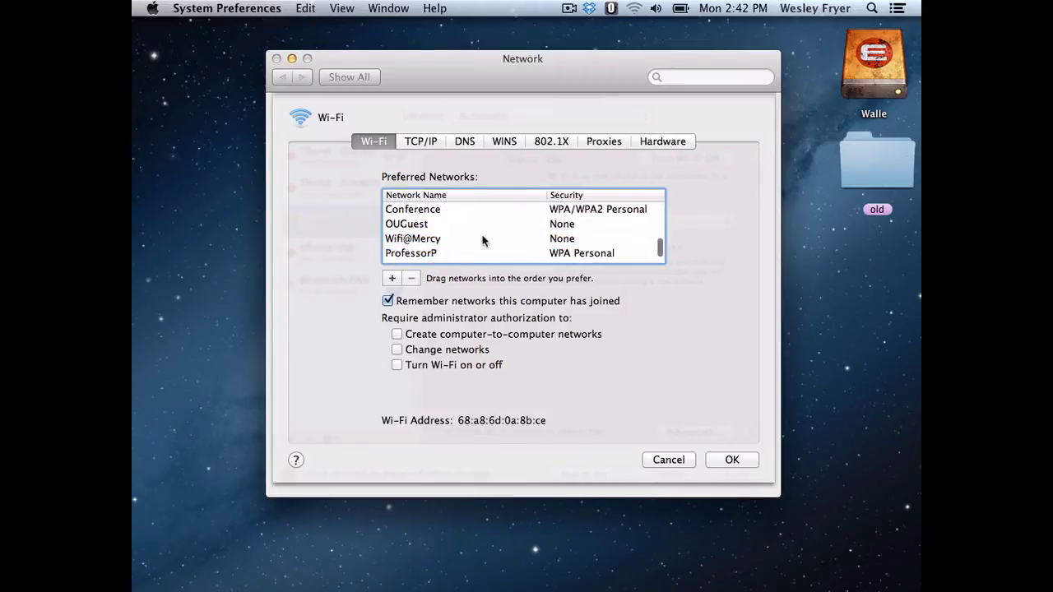
{"action": "scroll", "coordinate": [483, 239], "scroll_direction": "down", "scroll_amount": 1}
{"action": "scroll", "coordinate": [483, 240], "scroll_direction": "up", "scroll_amount": 15}
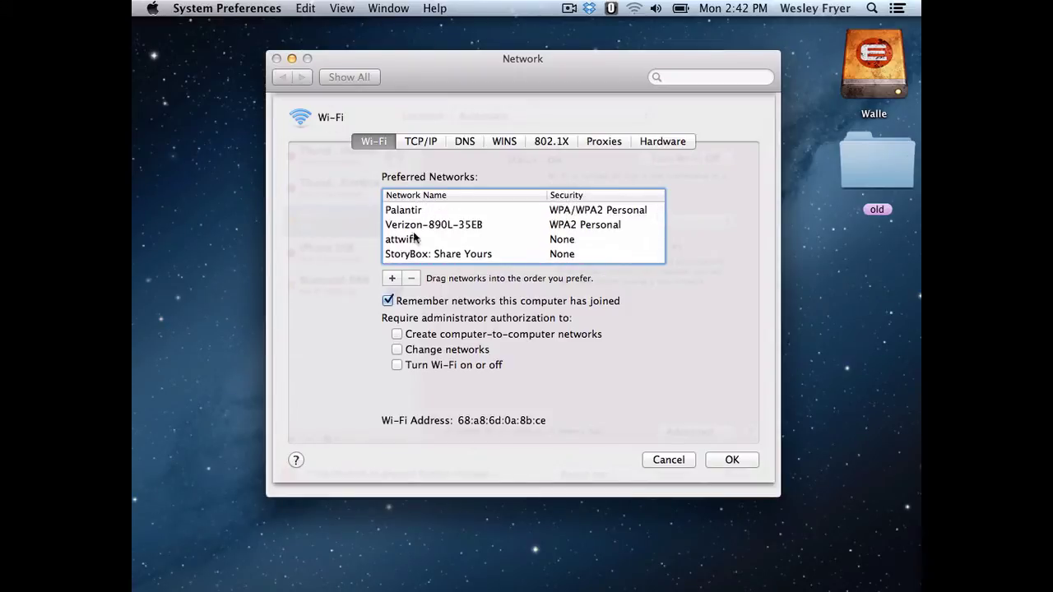
{"action": "left_click", "coordinate": [664, 462]}
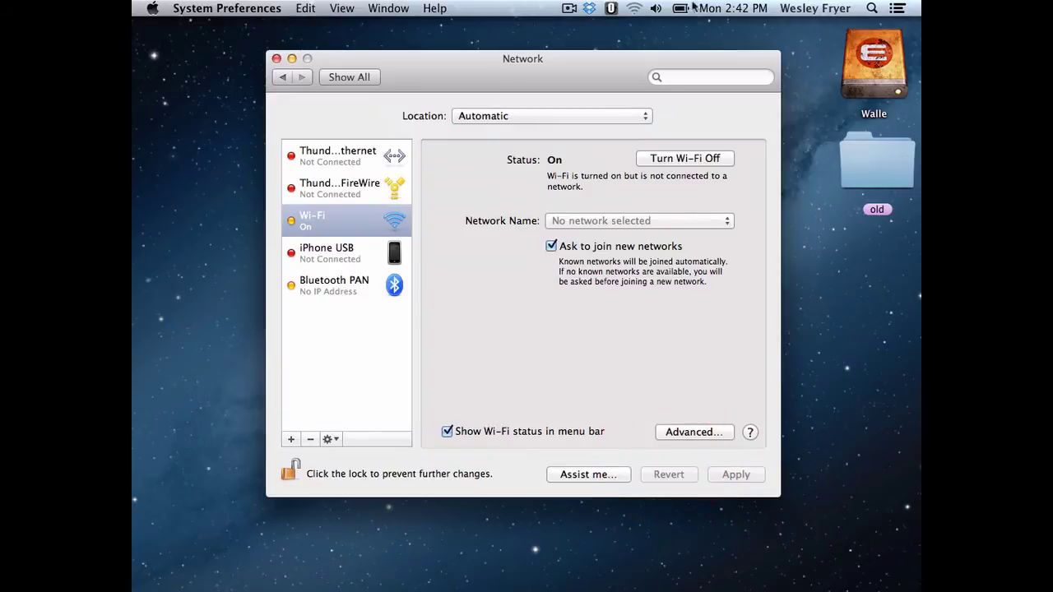
{"action": "left_click", "coordinate": [633, 8]}
Step: Join MillerNet-Guest, then load cnn.com in Chrome to reach the guest Portal Login page
{"action": "left_click", "coordinate": [652, 109]}
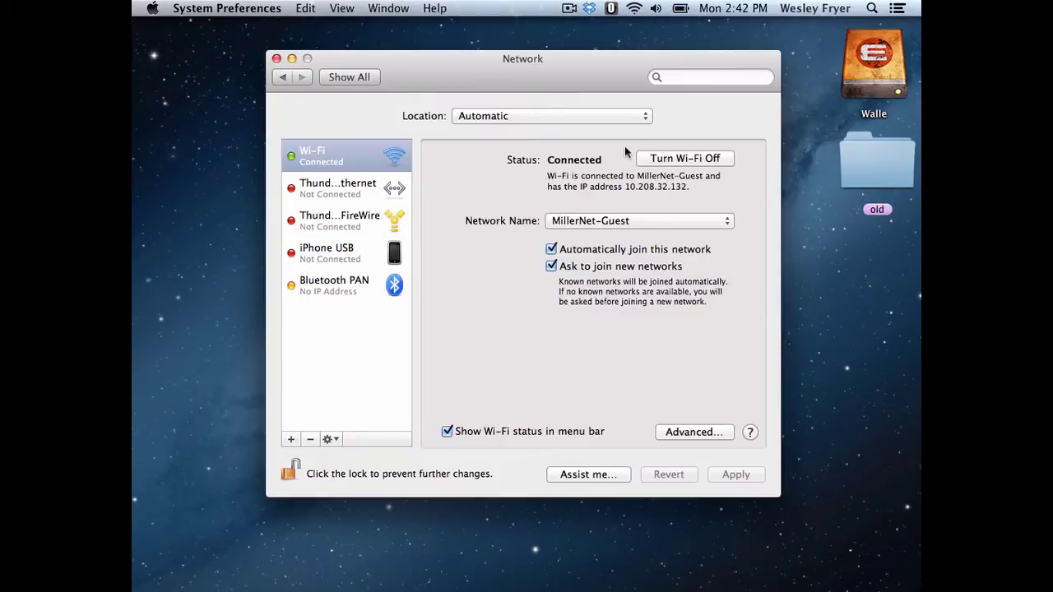
{"action": "mouse_move", "coordinate": [134, 136]}
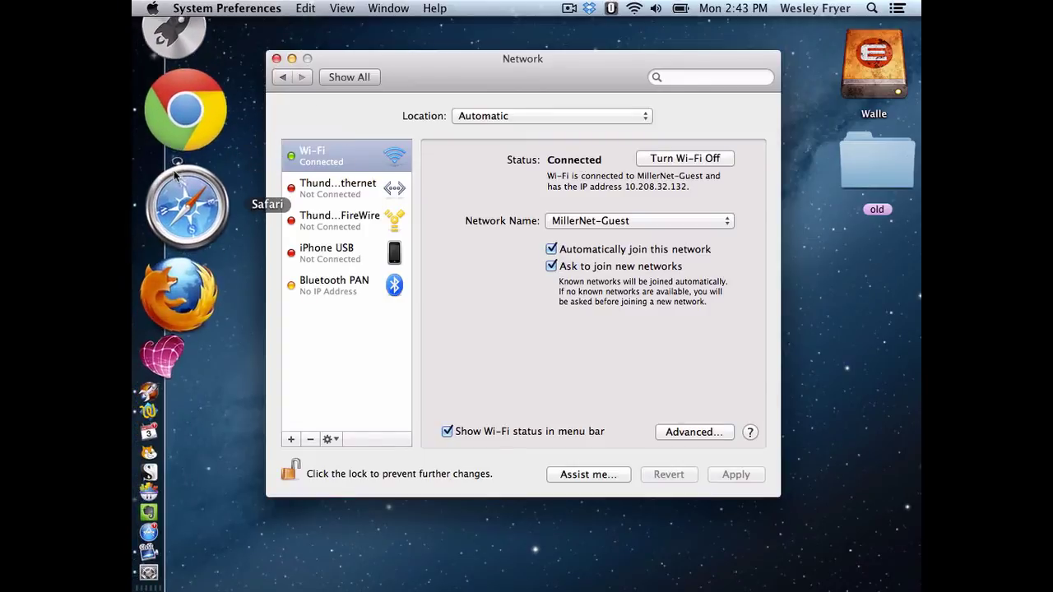
{"action": "left_click", "coordinate": [185, 111]}
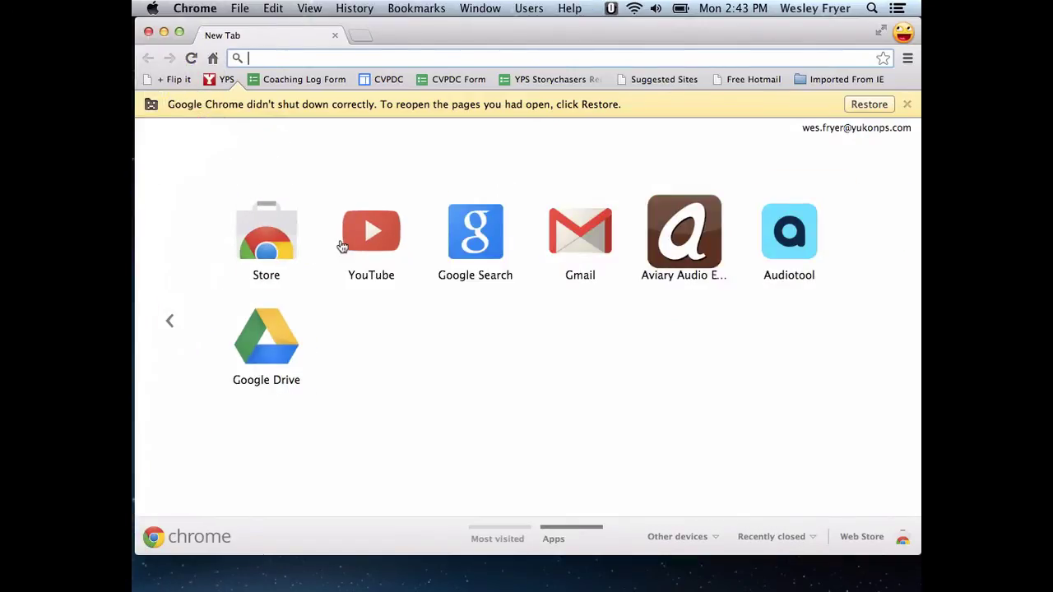
{"action": "type", "text": "cnn.com"}
{"action": "key", "text": "Return"}
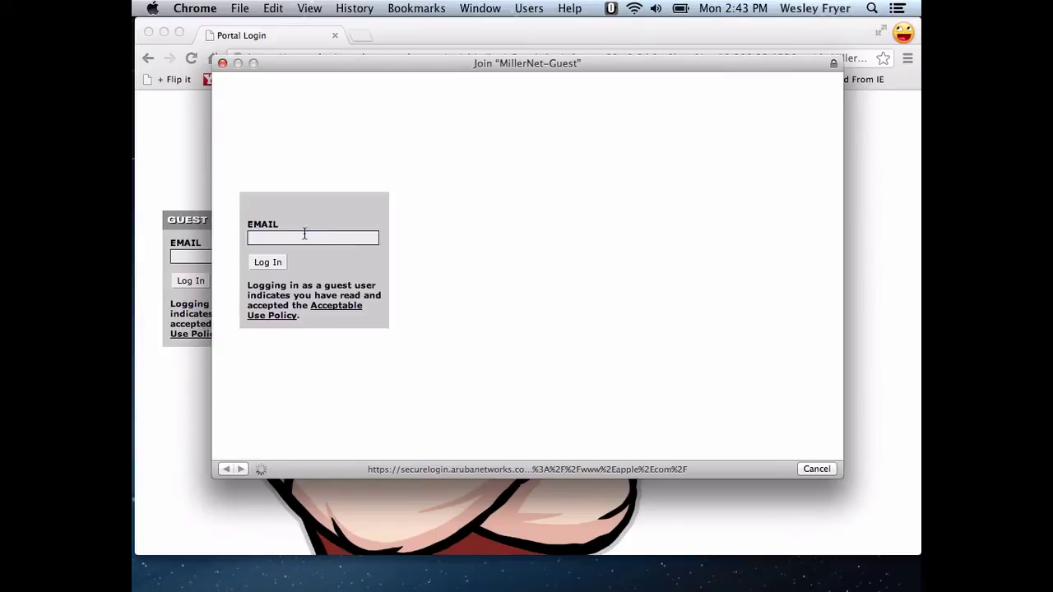
Step: Enter a guest e-mail address in the EMAIL field and log in to the MillerNet-Guest portal
{"action": "left_click", "coordinate": [304, 237]}
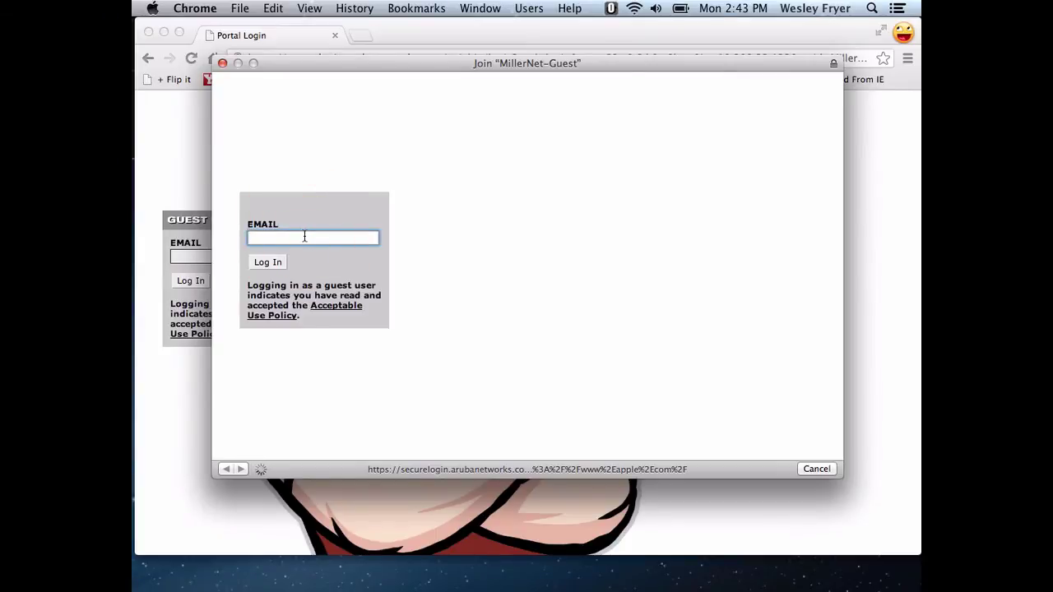
{"action": "left_click", "coordinate": [265, 265]}
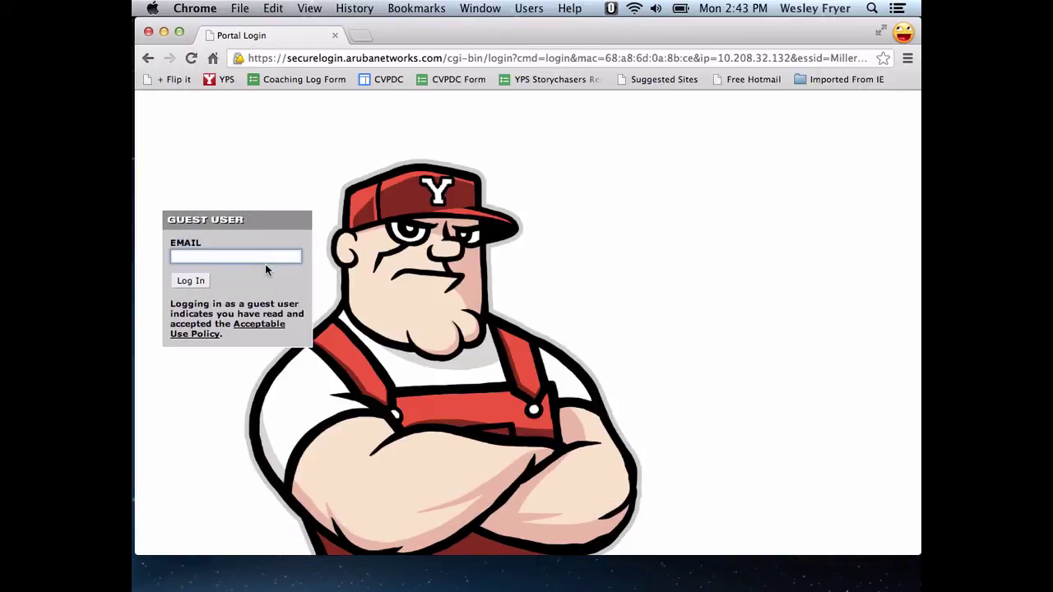
Step: Choose StageDoor from the Wi-Fi menu, cancel its WPA2 password prompt, and reopen the network list
{"action": "left_click", "coordinate": [633, 8]}
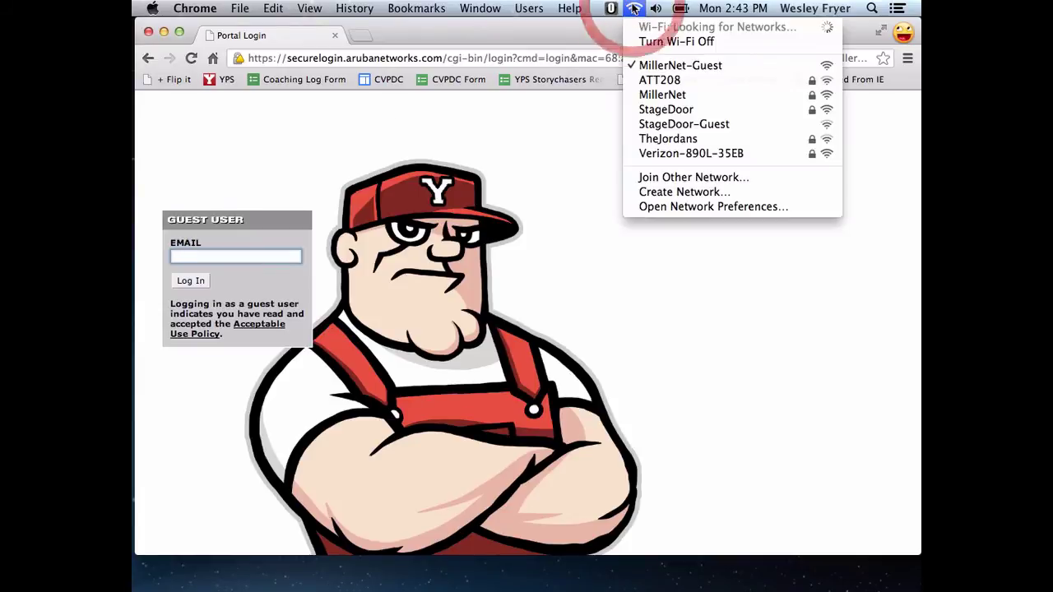
{"action": "left_click", "coordinate": [649, 109]}
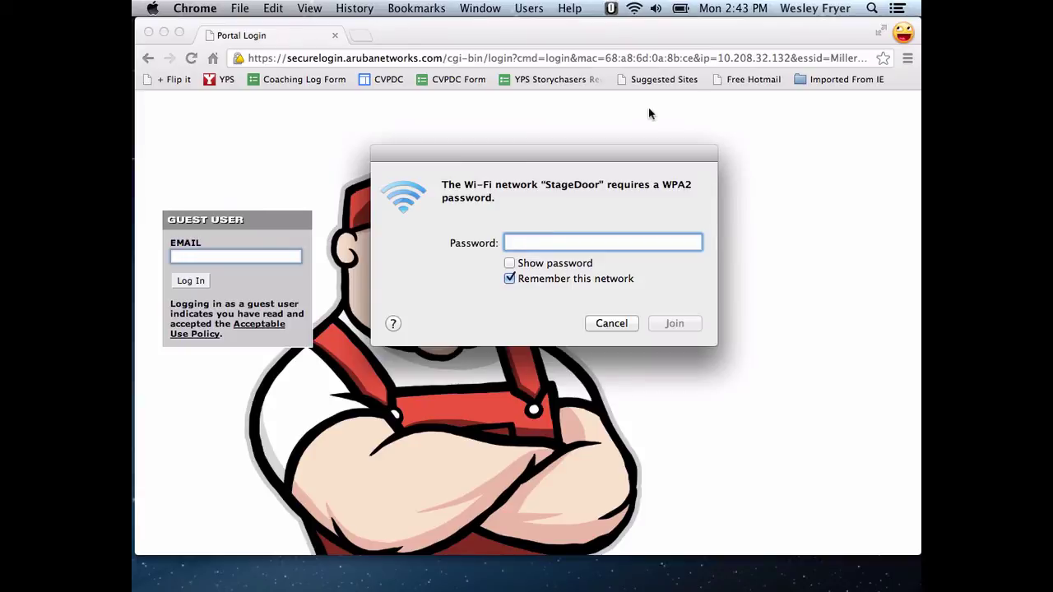
{"action": "left_click", "coordinate": [607, 325]}
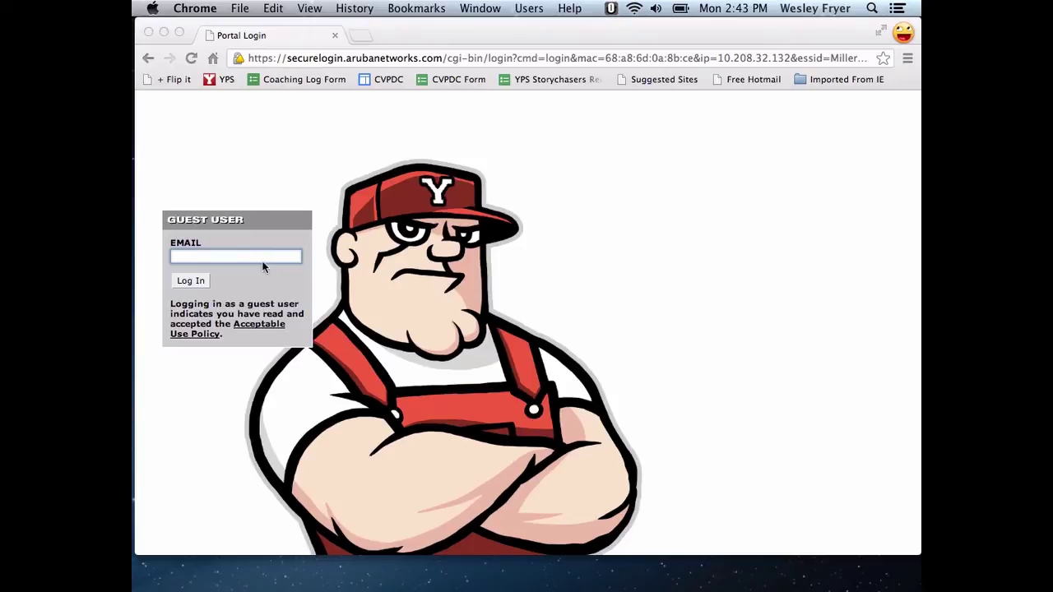
{"action": "left_click", "coordinate": [633, 7]}
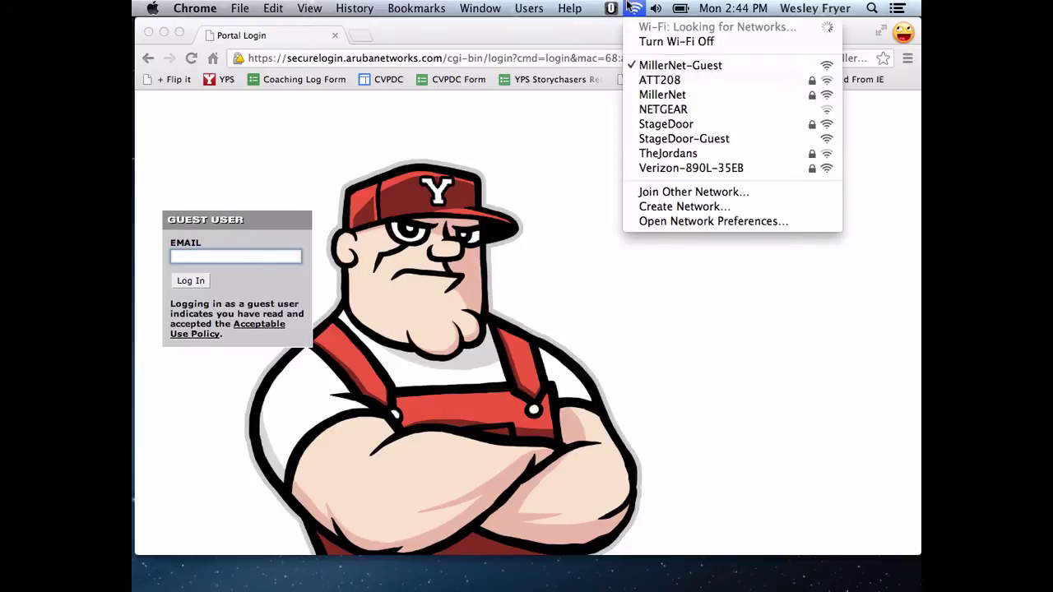
Step: Join Verizon-890L-35EB and enter cnn.com in Chrome's address bar to test the connection
{"action": "left_click", "coordinate": [660, 168]}
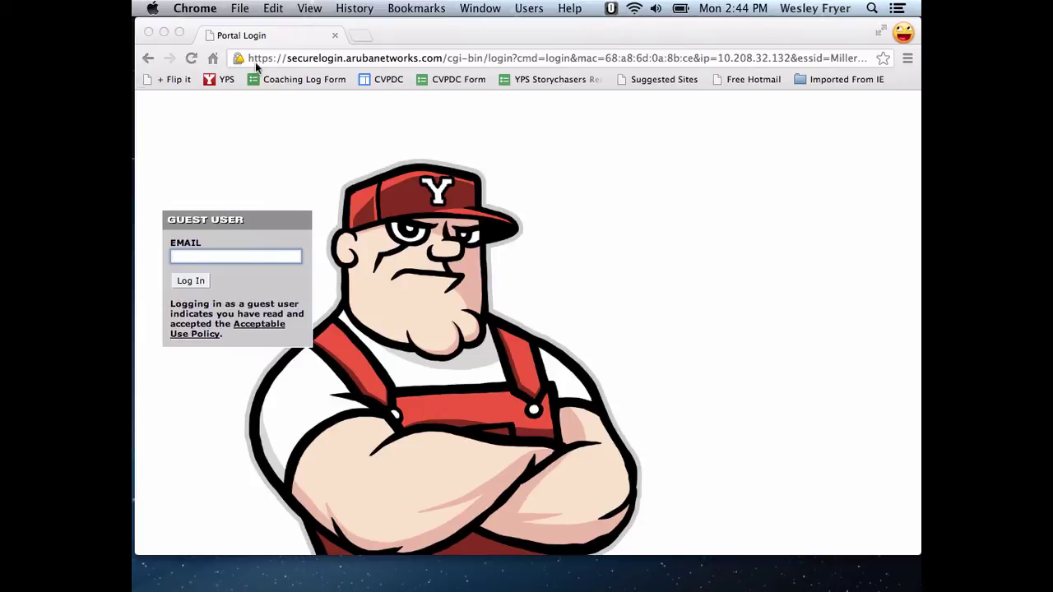
{"action": "left_click", "coordinate": [294, 56]}
{"action": "type", "text": "cnn"}
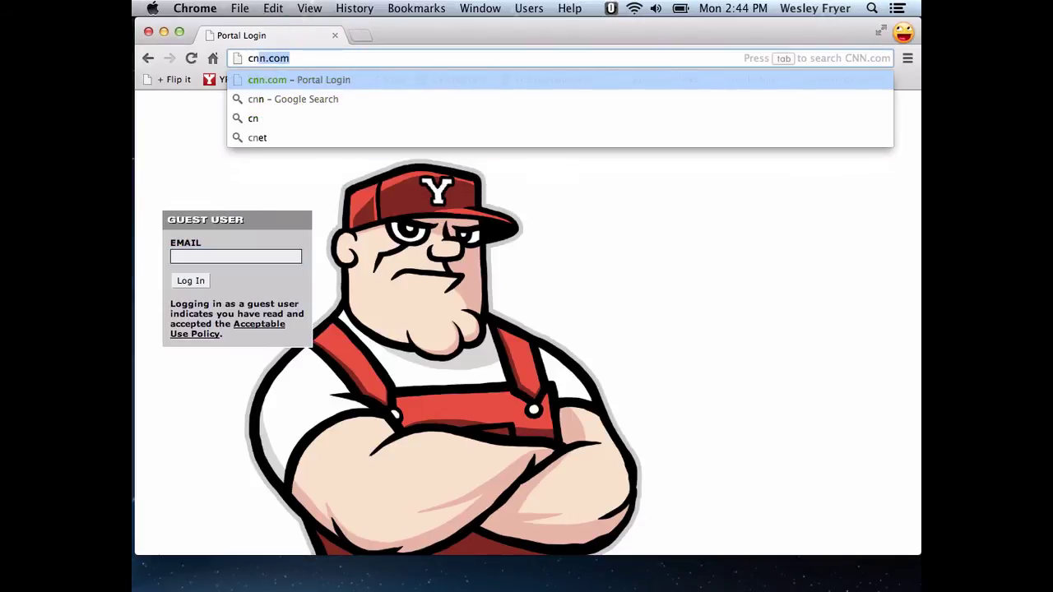
{"action": "key", "text": "Return"}
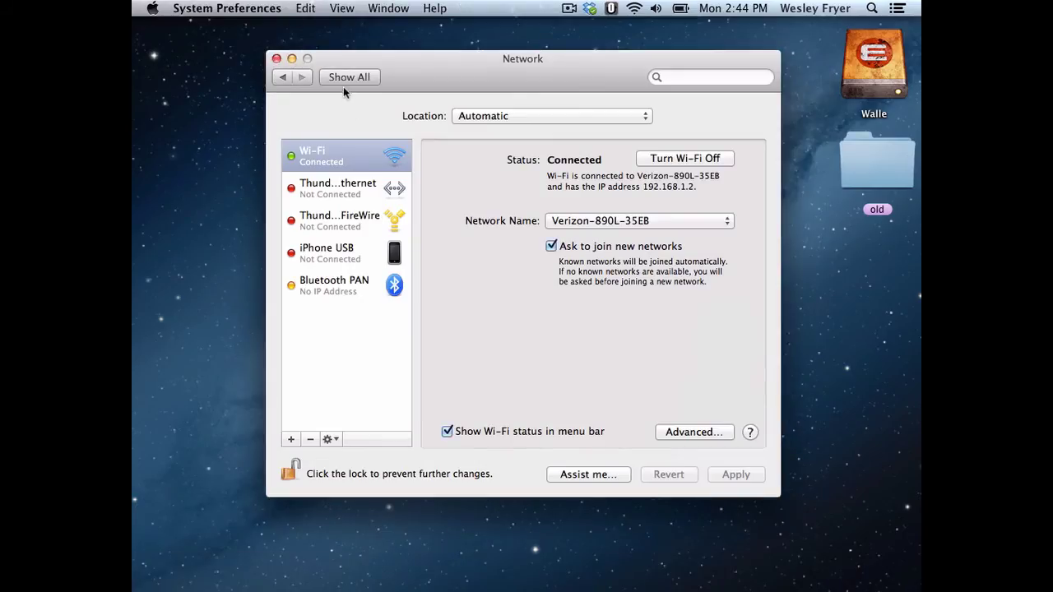
Step: Return System Preferences to Show All, then turn Wi-Fi off and back on from the menu bar
{"action": "left_click", "coordinate": [349, 78]}
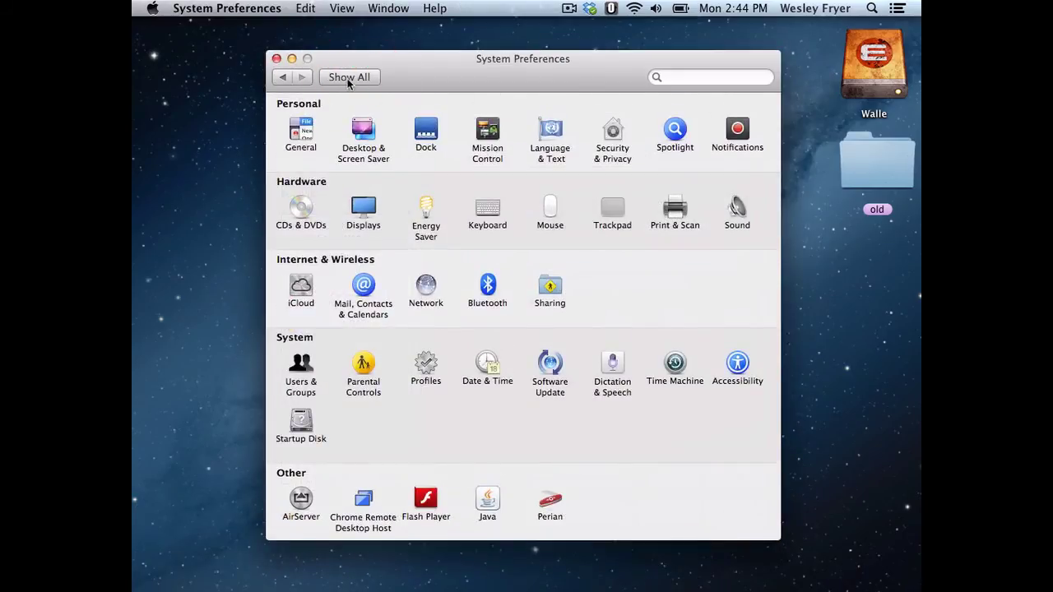
{"action": "left_click", "coordinate": [632, 10]}
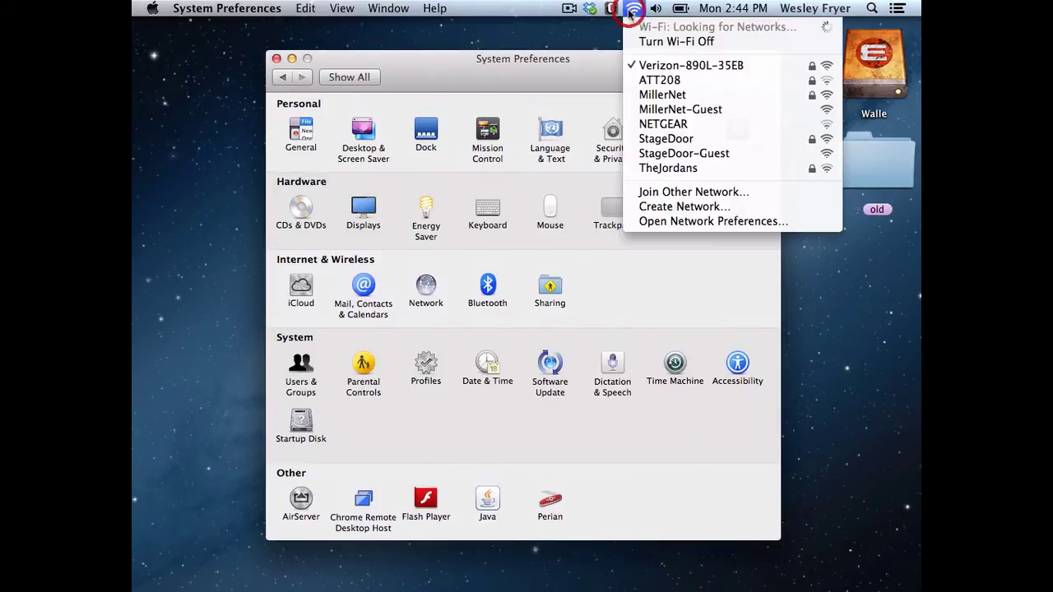
{"action": "left_click", "coordinate": [657, 44]}
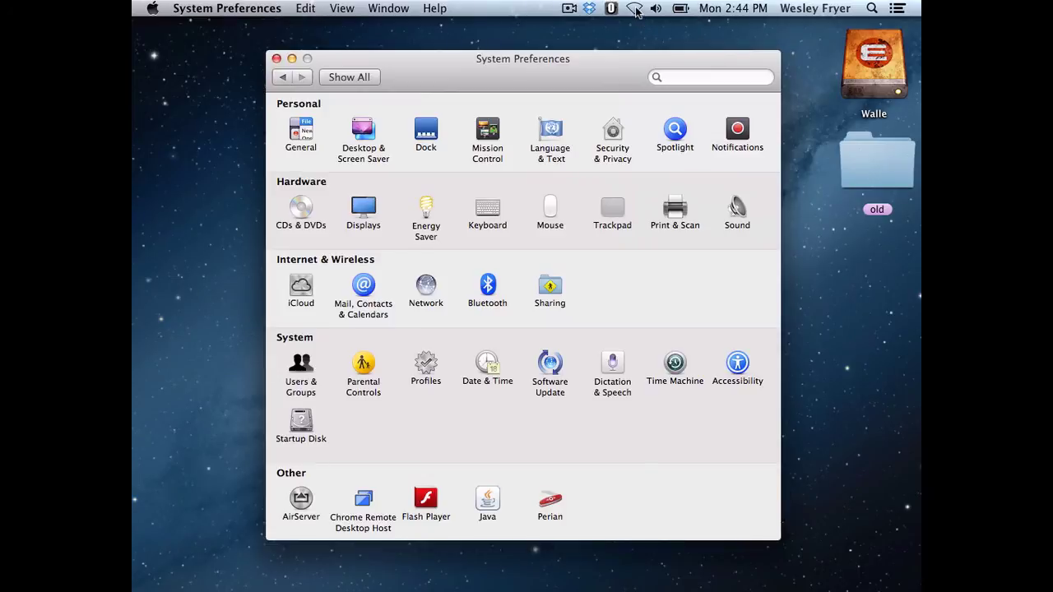
{"action": "left_click", "coordinate": [634, 9]}
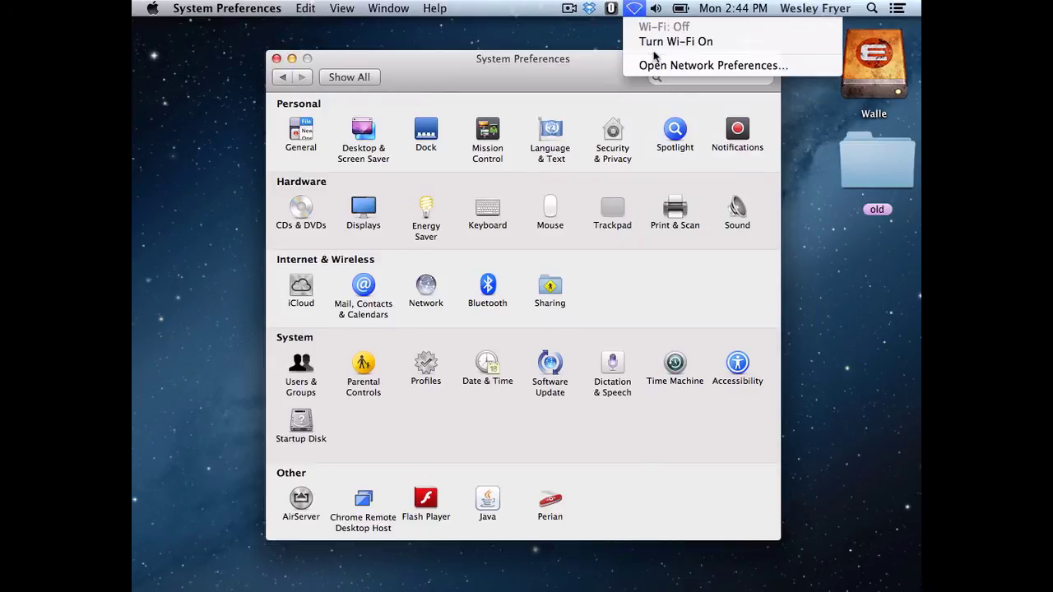
{"action": "left_click", "coordinate": [656, 43]}
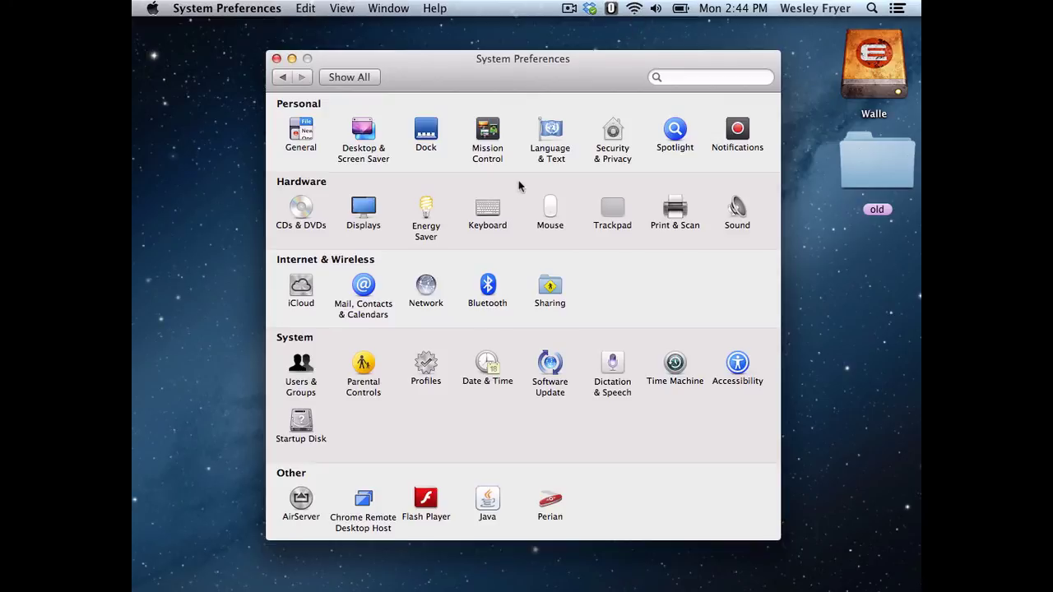
Step: Open Network's advanced Wi-Fi settings, scroll the long Preferred Networks list, and start adding a network profile
{"action": "left_click", "coordinate": [427, 287]}
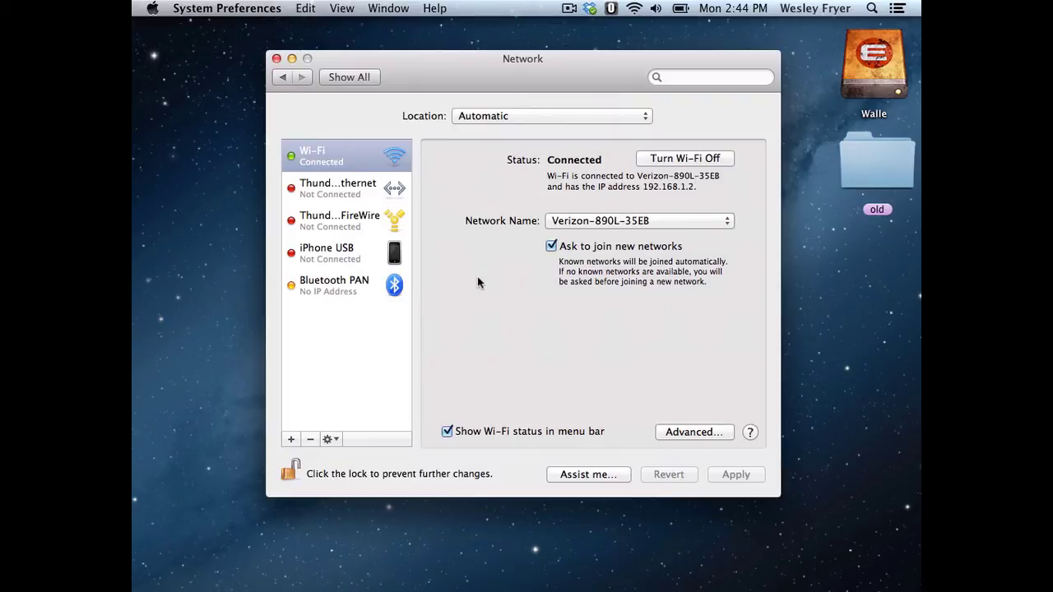
{"action": "left_click", "coordinate": [691, 432]}
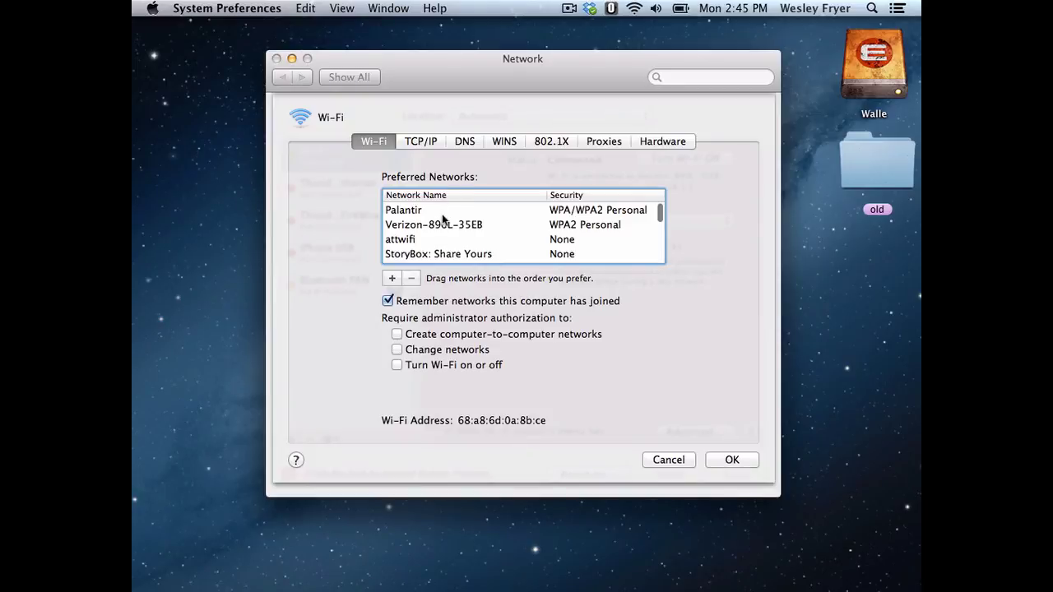
{"action": "scroll", "coordinate": [440, 216], "scroll_direction": "down", "scroll_amount": 3}
{"action": "scroll", "coordinate": [442, 216], "scroll_direction": "down", "scroll_amount": 6}
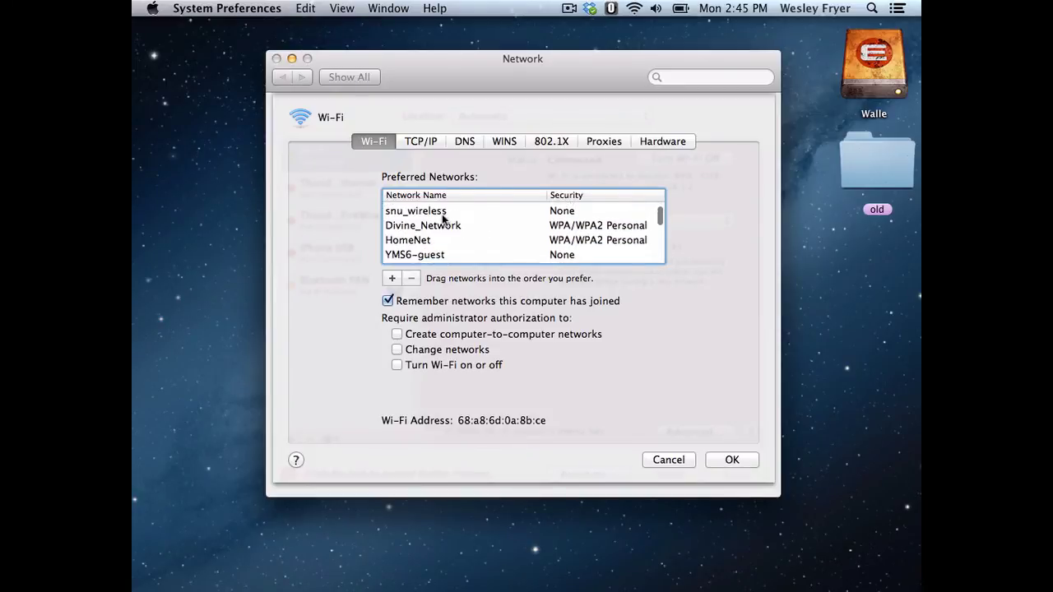
{"action": "scroll", "coordinate": [442, 217], "scroll_direction": "down", "scroll_amount": 4}
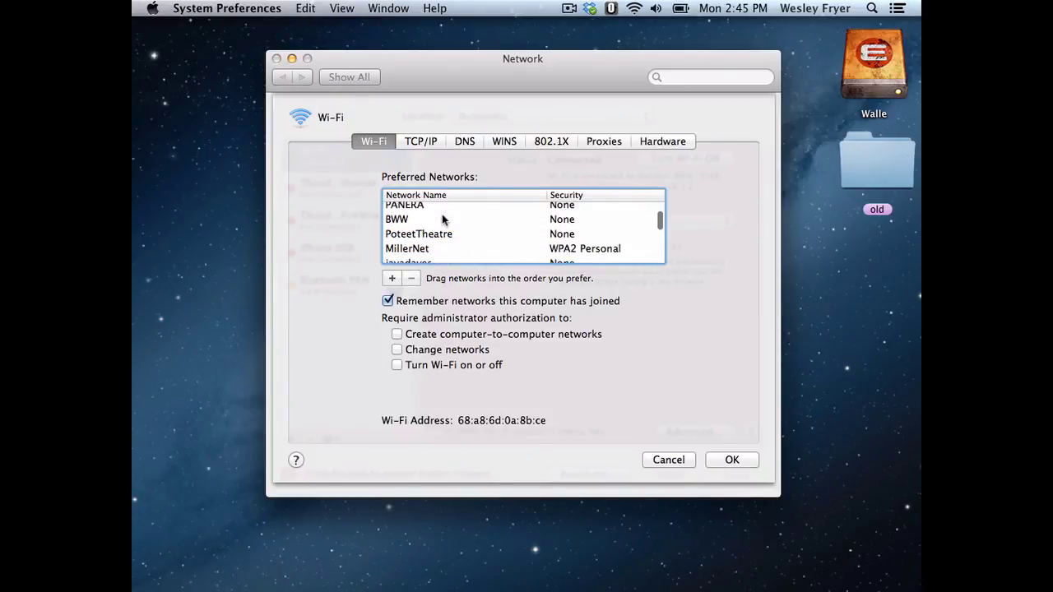
{"action": "scroll", "coordinate": [442, 218], "scroll_direction": "down", "scroll_amount": 1}
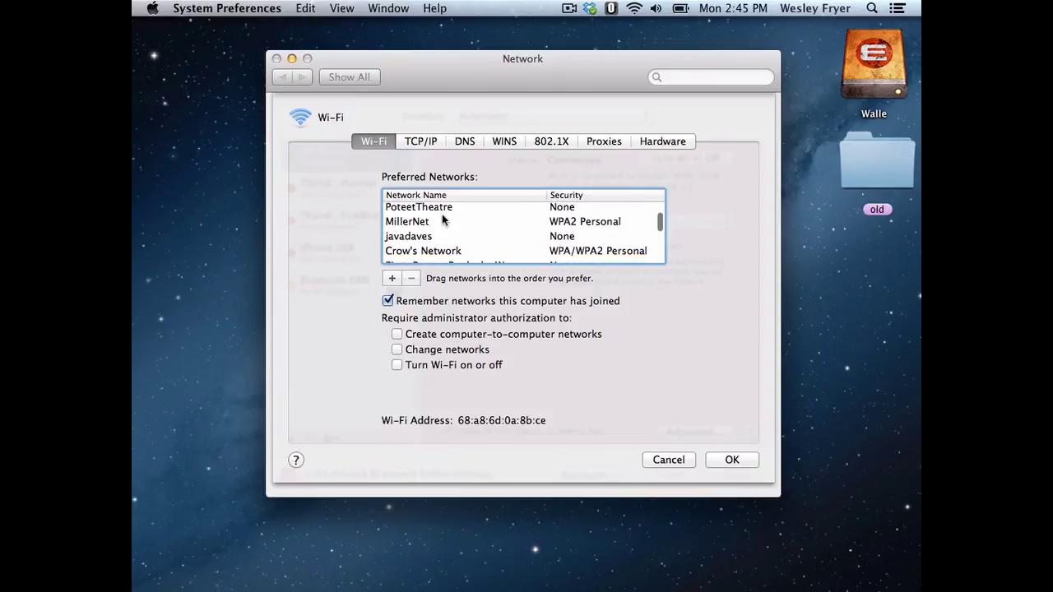
{"action": "scroll", "coordinate": [441, 214], "scroll_direction": "down", "scroll_amount": 10}
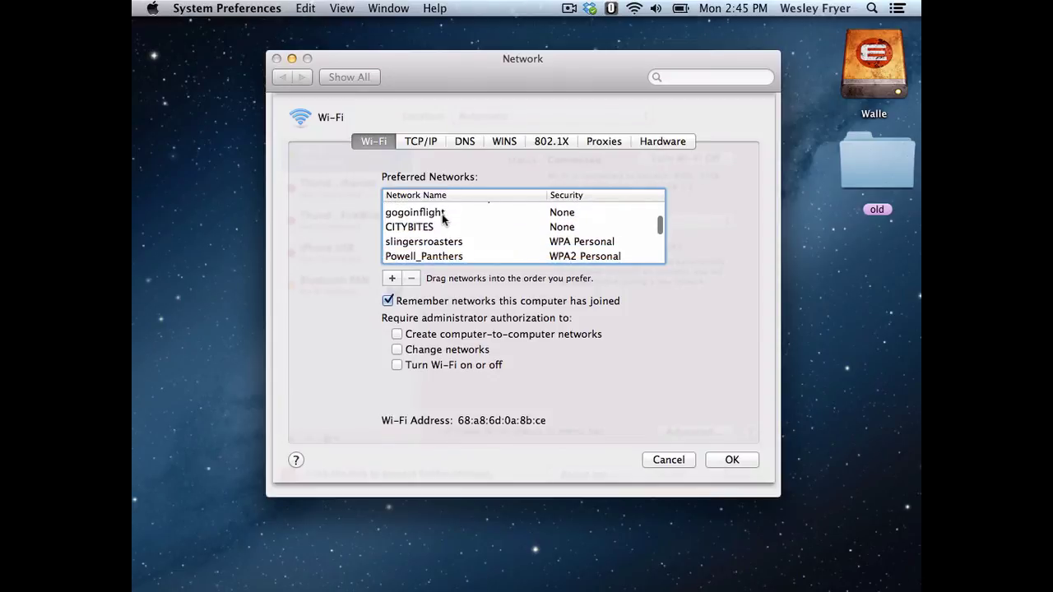
{"action": "scroll", "coordinate": [442, 214], "scroll_direction": "down", "scroll_amount": 1}
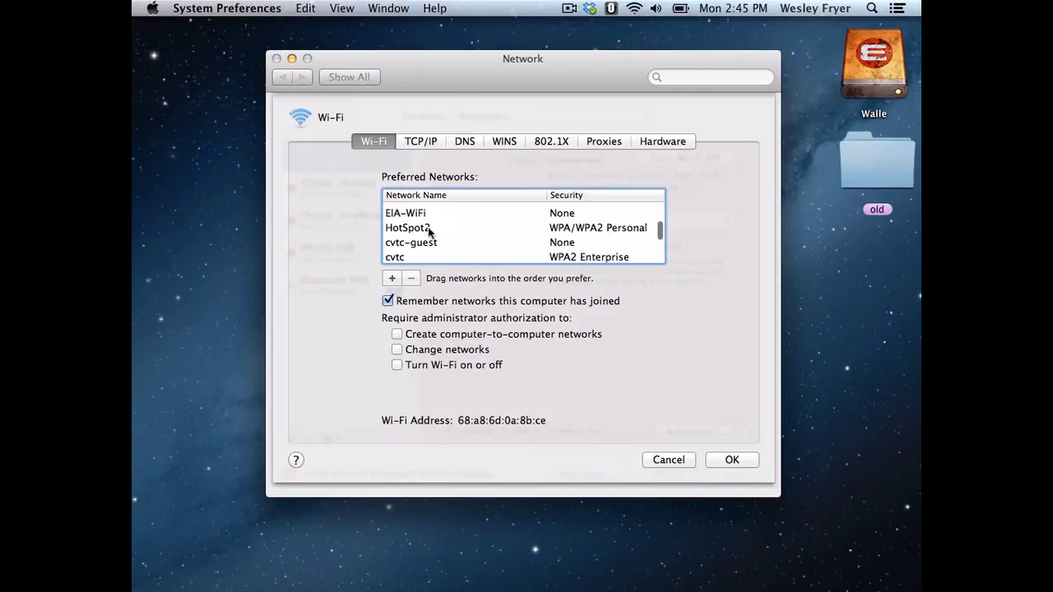
{"action": "left_click", "coordinate": [392, 280]}
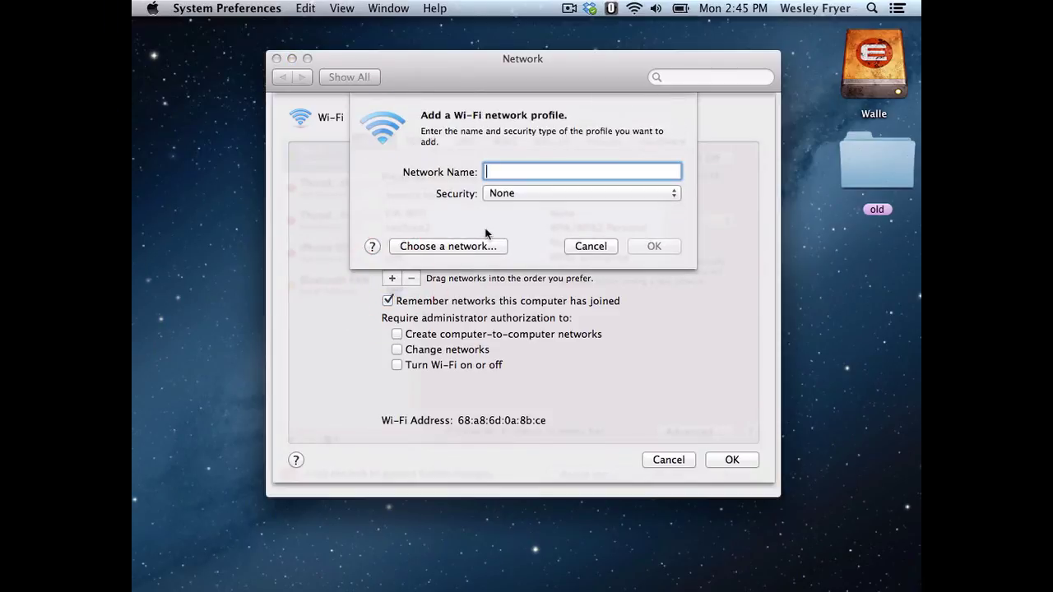
Step: Check the Security types for a new profile, keep None, and cancel without adding a network
{"action": "left_click", "coordinate": [504, 195]}
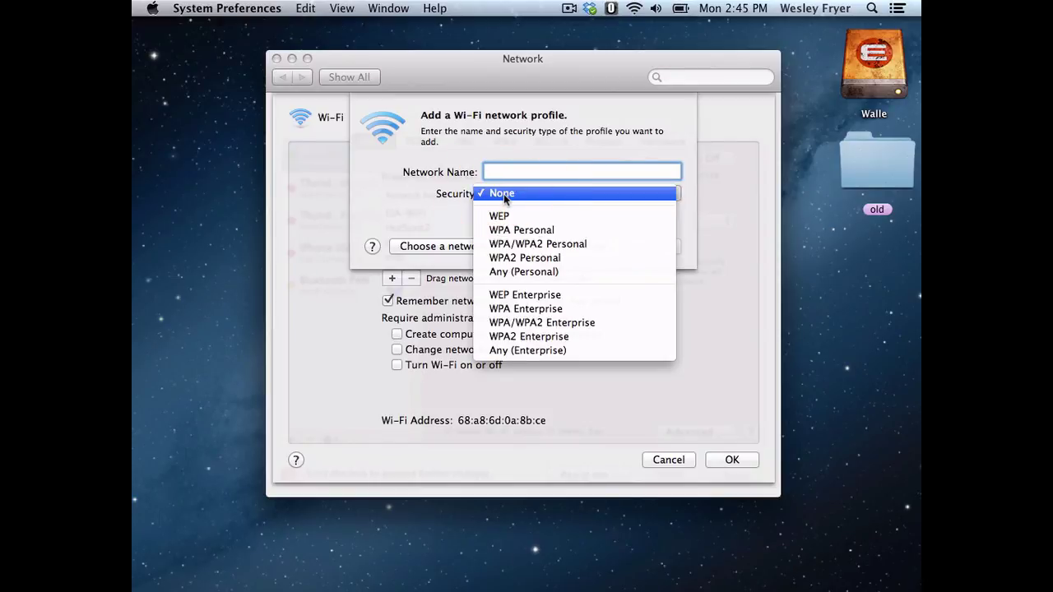
{"action": "left_click", "coordinate": [437, 227]}
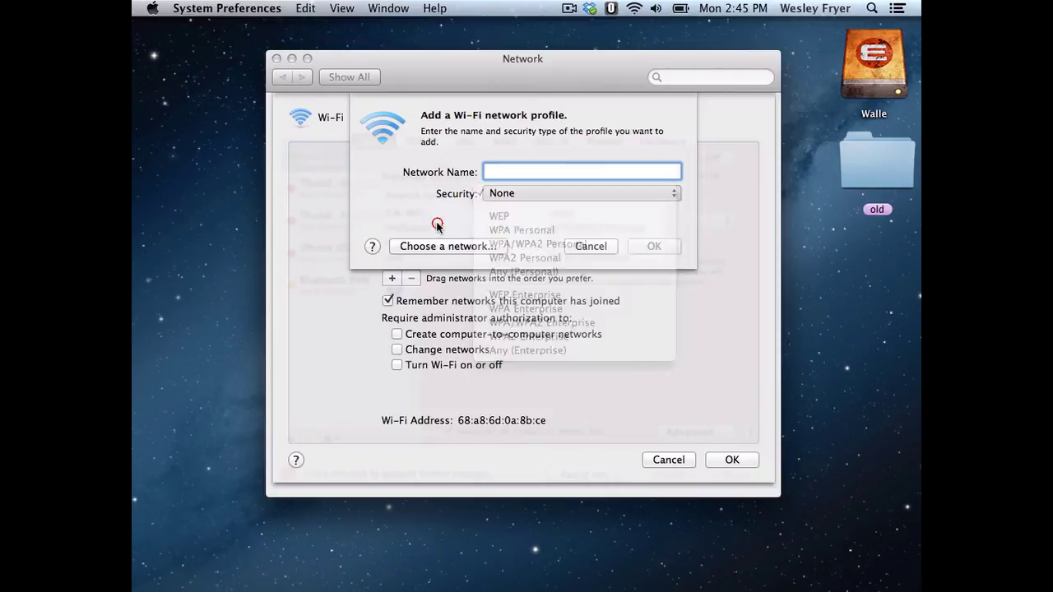
{"action": "left_click", "coordinate": [586, 246]}
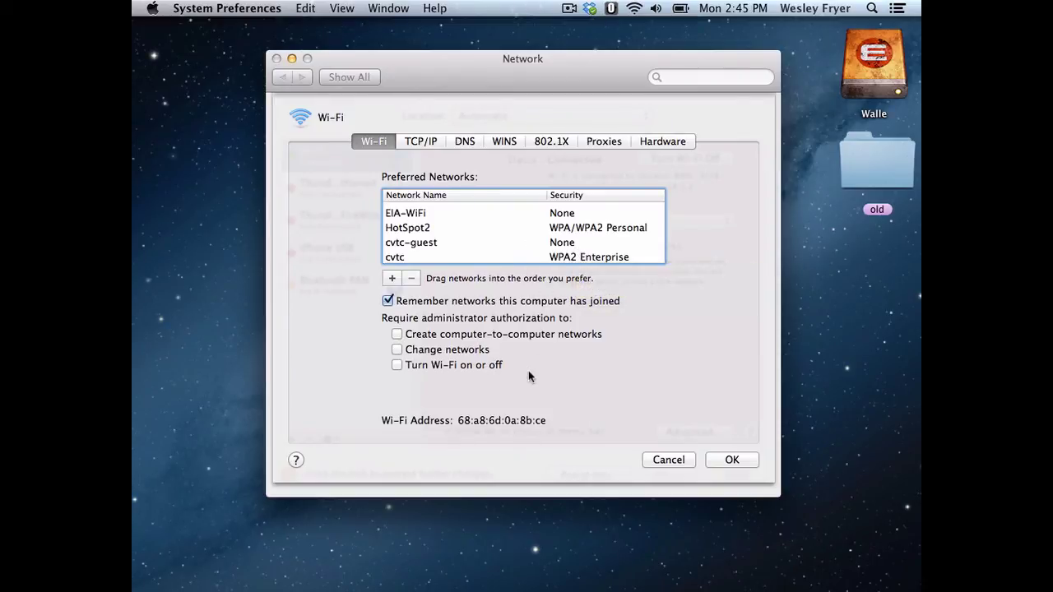
Step: Select cvtc-guest, cancel the advanced settings unchanged, and check the menu-bar Wi-Fi network list
{"action": "left_click", "coordinate": [447, 242]}
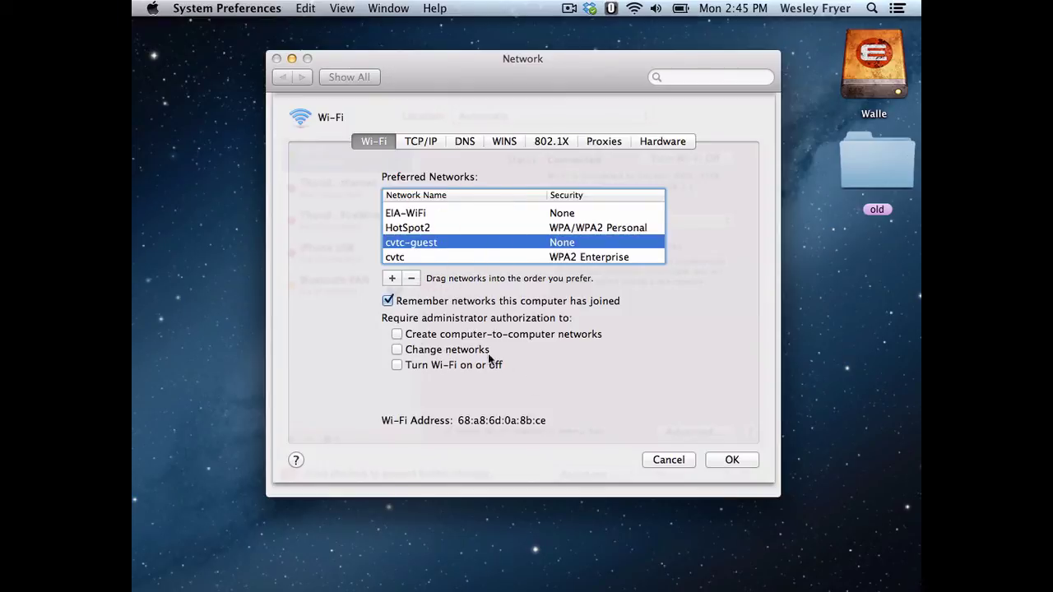
{"action": "left_click", "coordinate": [677, 461]}
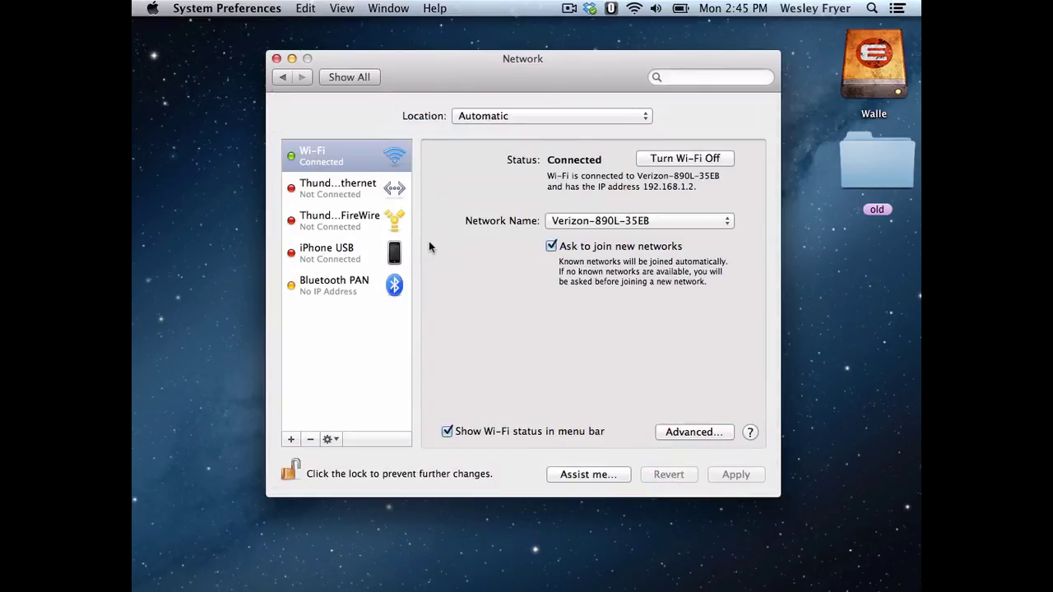
{"action": "left_click", "coordinate": [633, 8]}
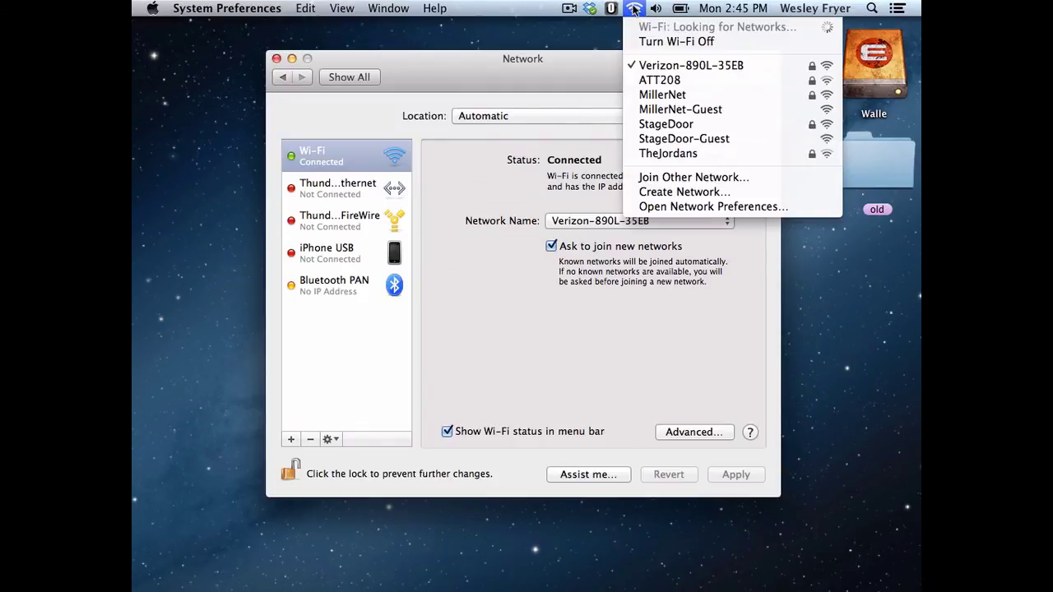
{"action": "left_click", "coordinate": [633, 8]}
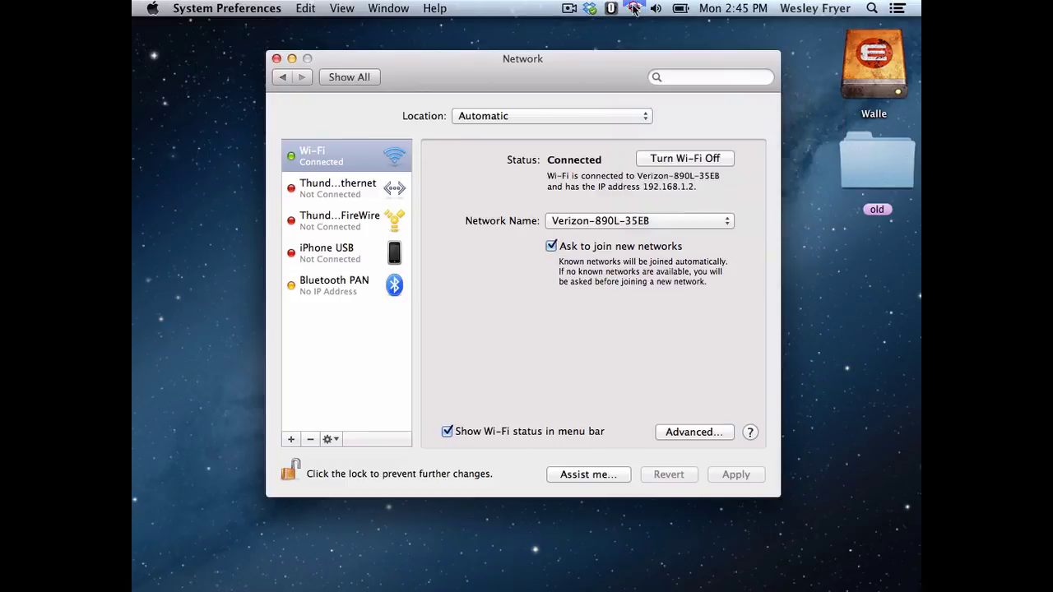